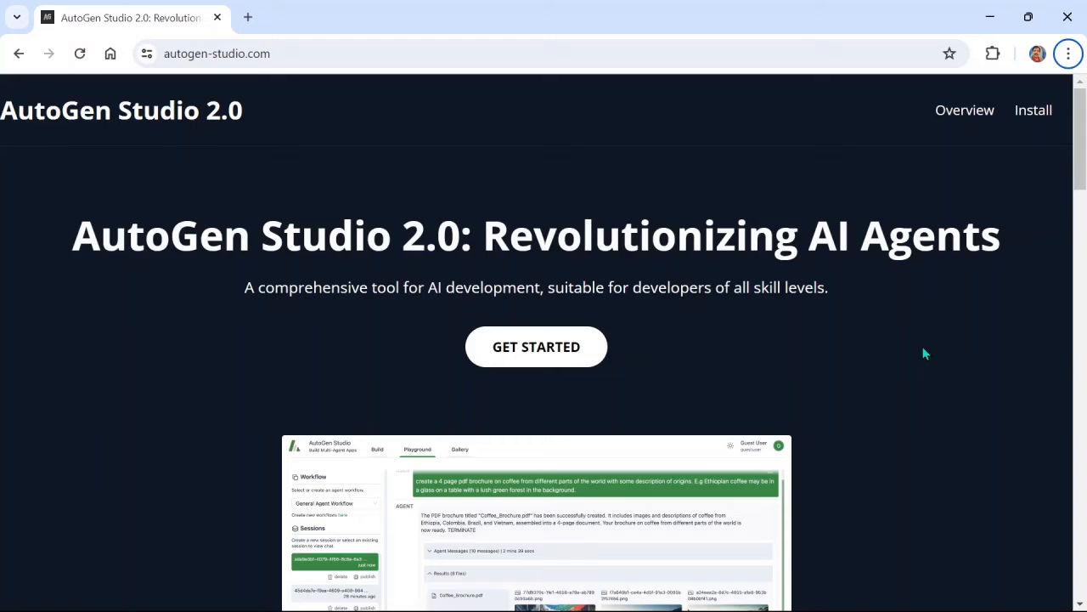
Open the Get Started guide for AutoGen Studio 2.0 and go to its Installation Prerequisites section.
scroll(925, 353, down, 1)
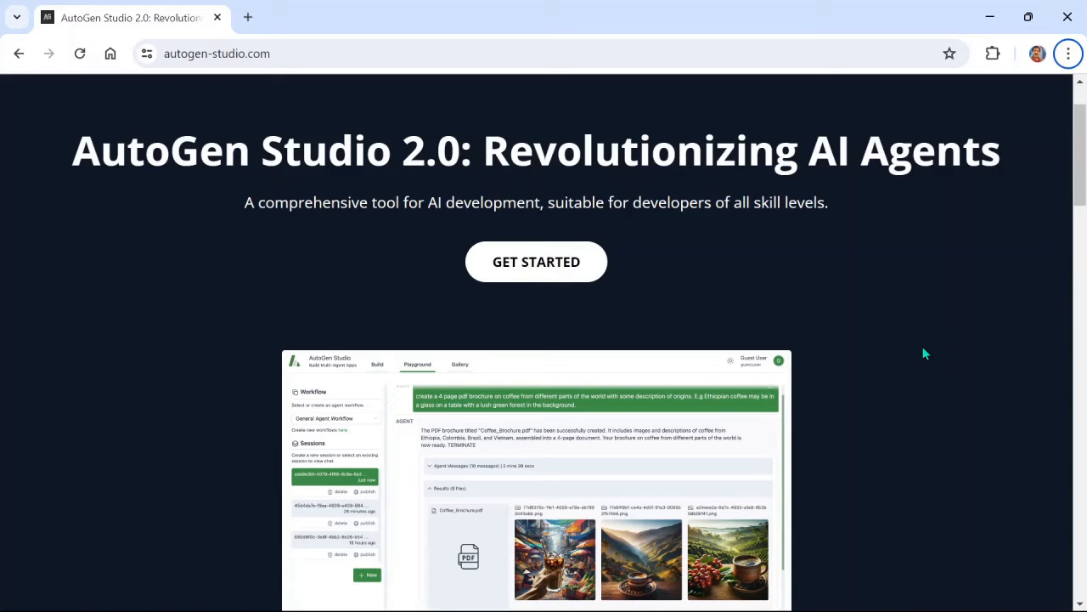
scroll(925, 354, down, 1)
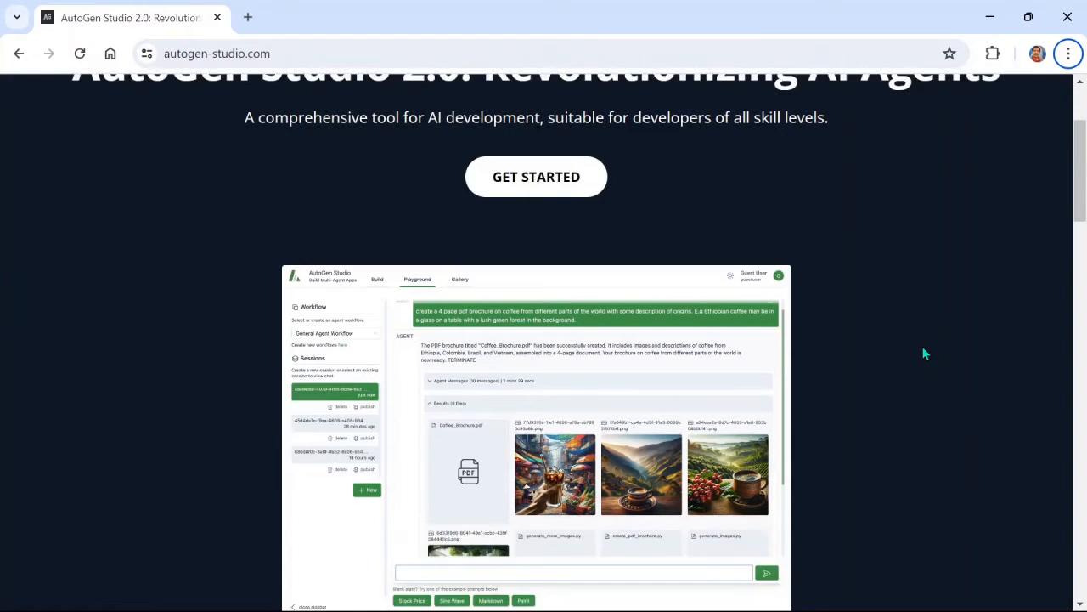
scroll(925, 353, up, 1)
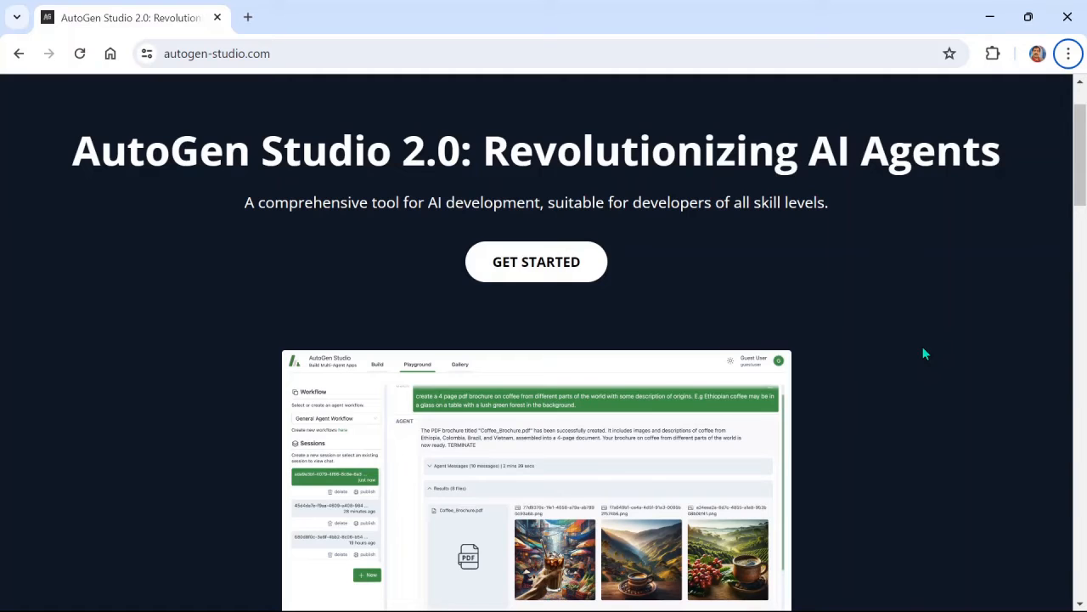
click(536, 262)
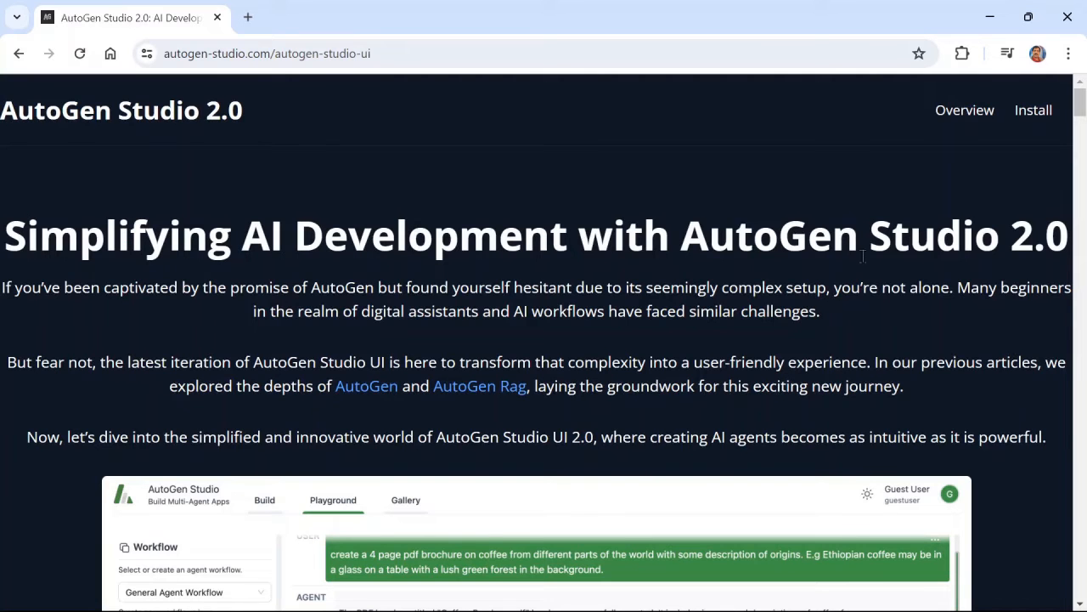
scroll(314, 290, down, 6)
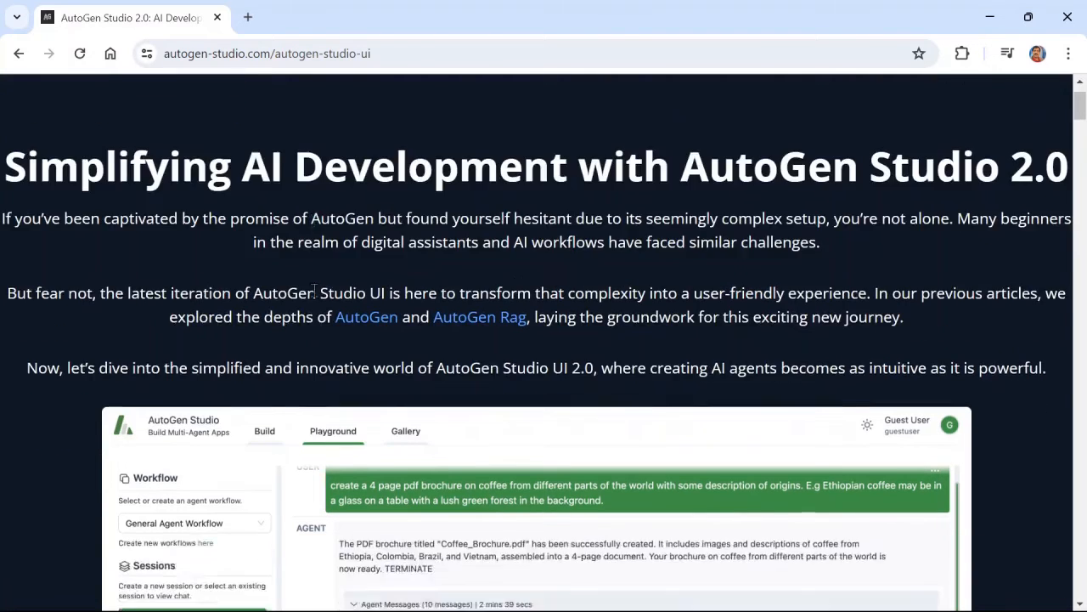
scroll(314, 289, down, 8)
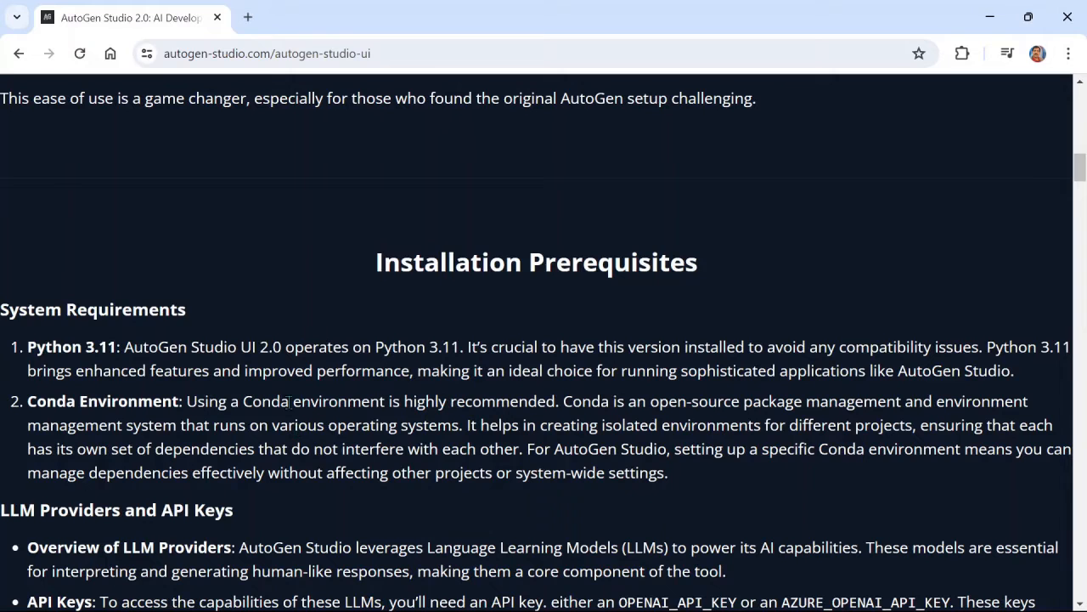
Check the installed Python version in Anaconda Prompt with python --version, and return to the guide's prerequisites in the browser.
key(alt+Tab)
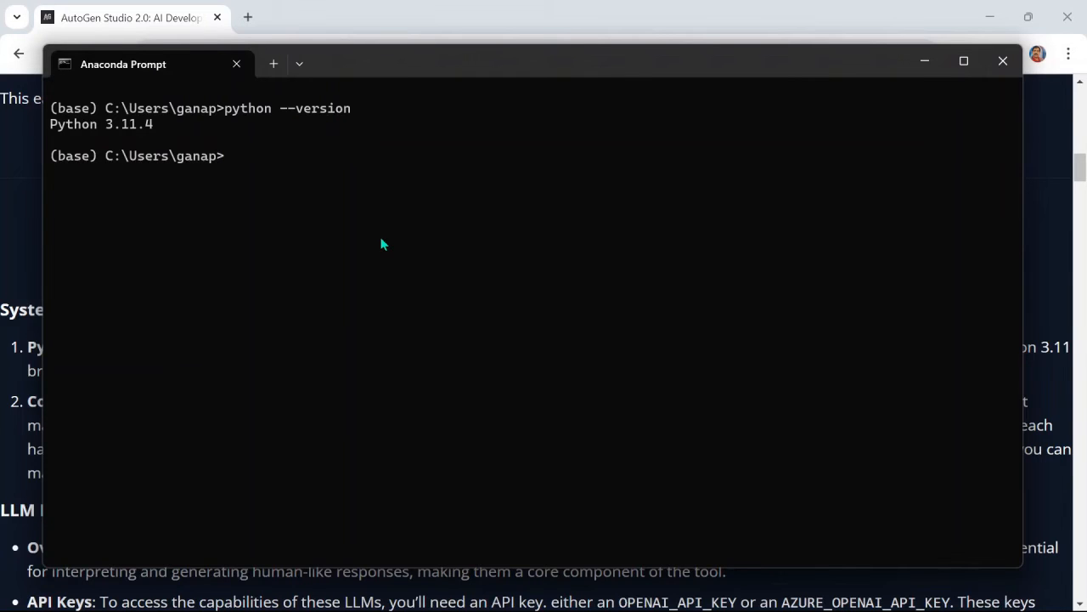
key(alt+Tab)
scroll(250, 294, down, 1)
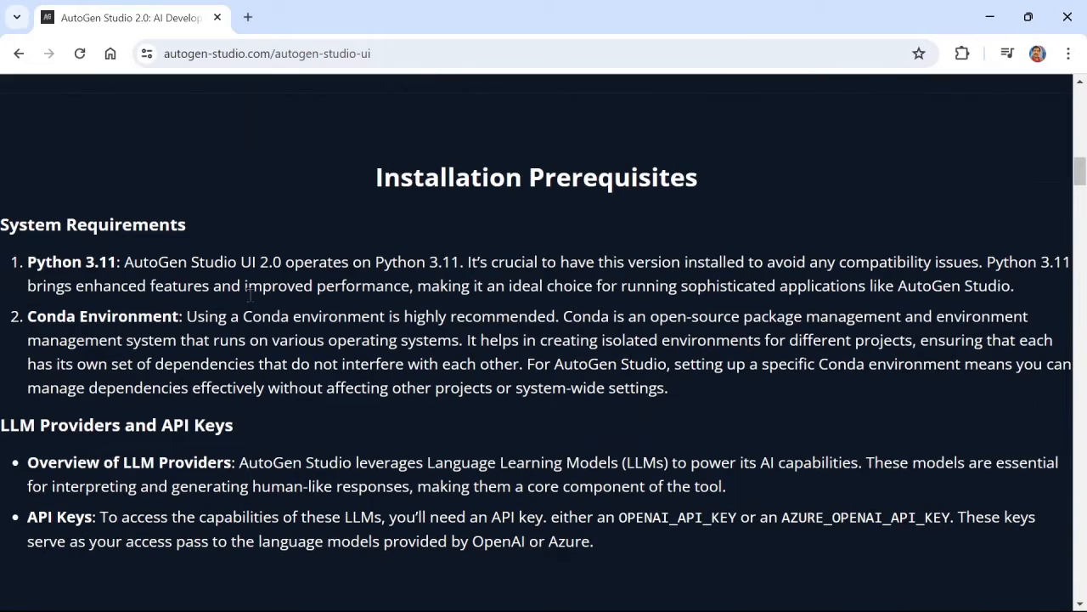
Try to create the environment in Anaconda Prompt with conda create -n autogenstudio python=3.11, answering n to removing the existing environment.
scroll(245, 340, down, 4)
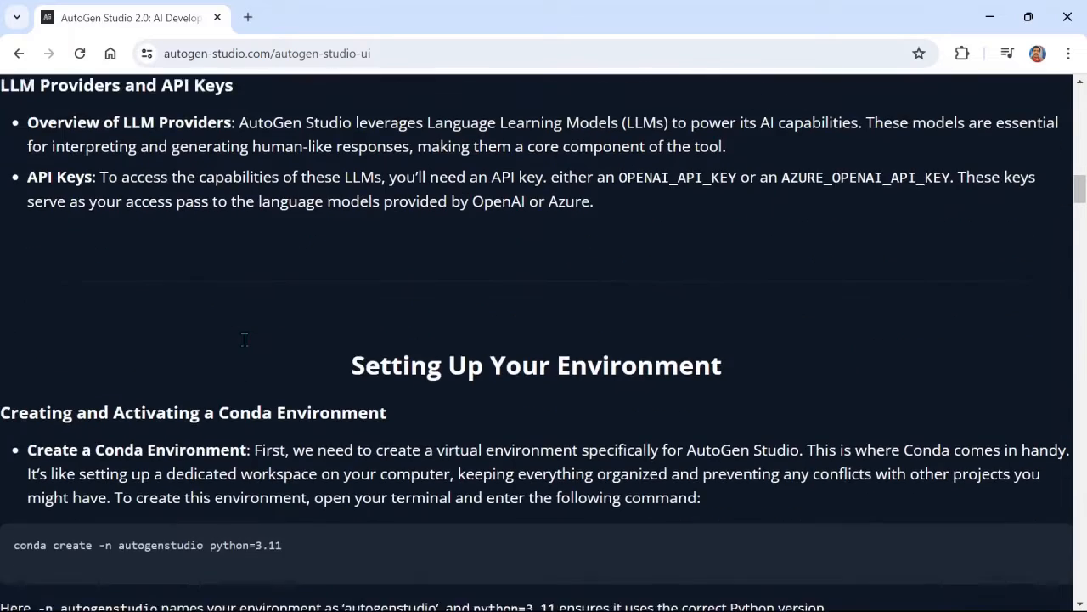
scroll(244, 340, down, 2)
scroll(245, 340, down, 1)
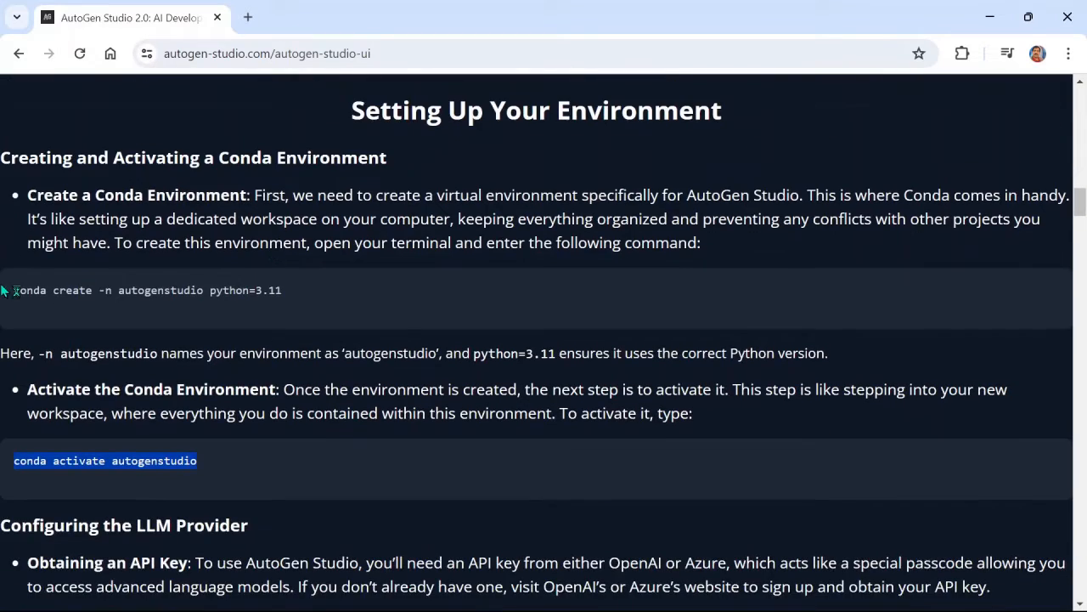
triple_click(425, 303)
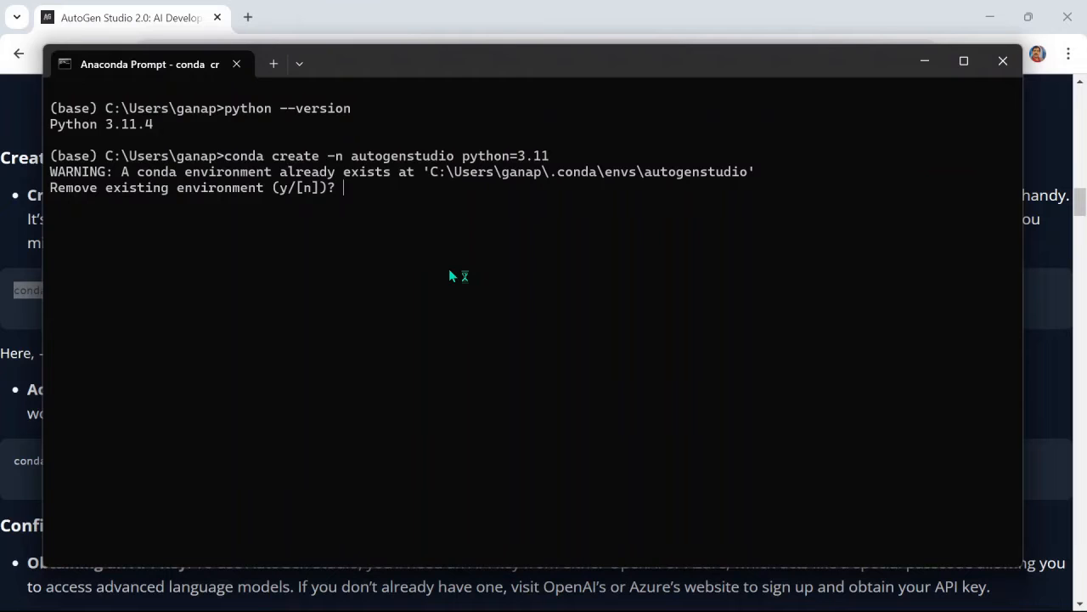
text(n)
key(Return)
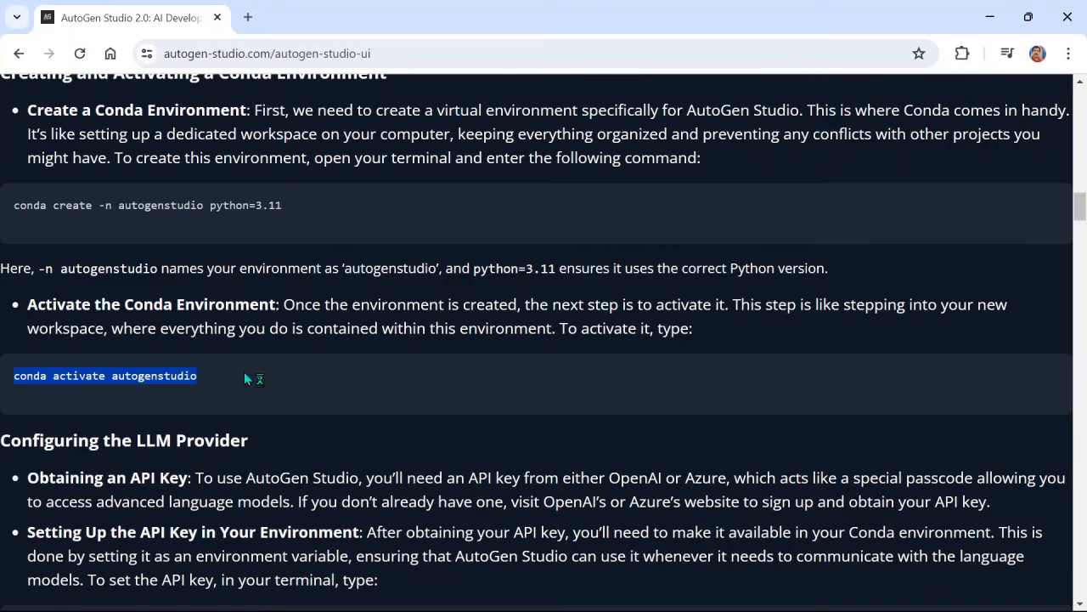
Activate the Conda environment in Anaconda Prompt with conda activate autogenstudio.
key(alt+Tab)
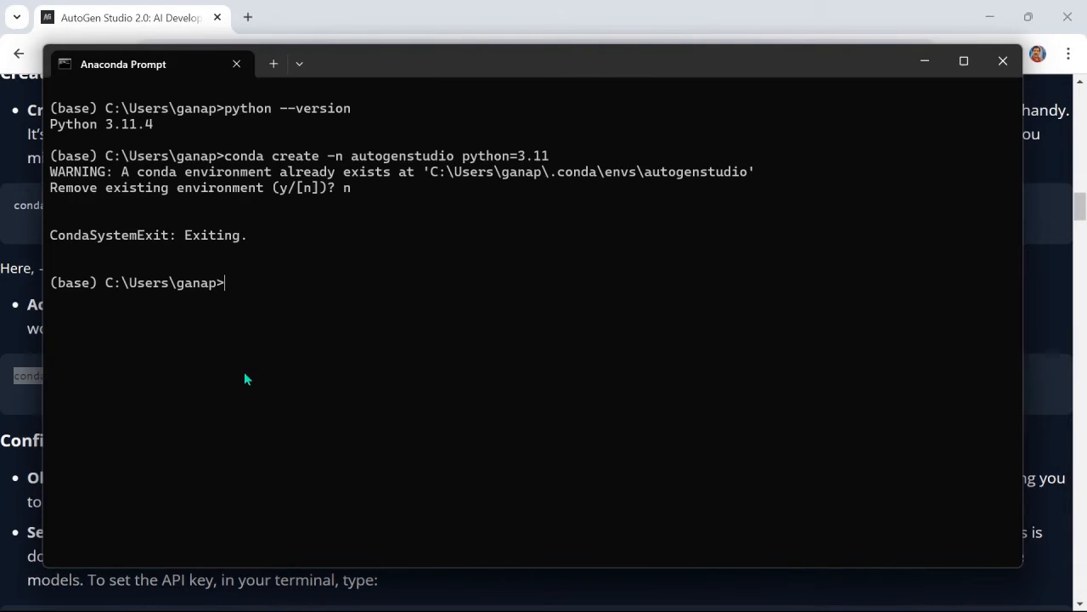
text(conda activate autogenstudio)
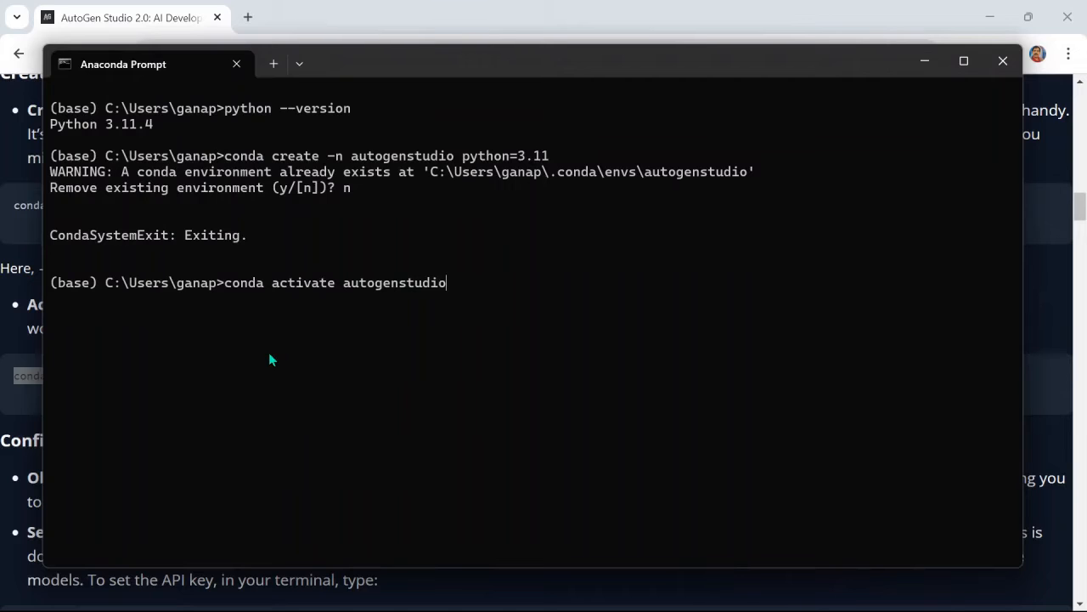
key(Return)
Copy the guide's export OPENAI_API_KEY command and try to run it in Anaconda Prompt with the OpenAI API key.
key(alt+Tab)
scroll(143, 308, down, 3)
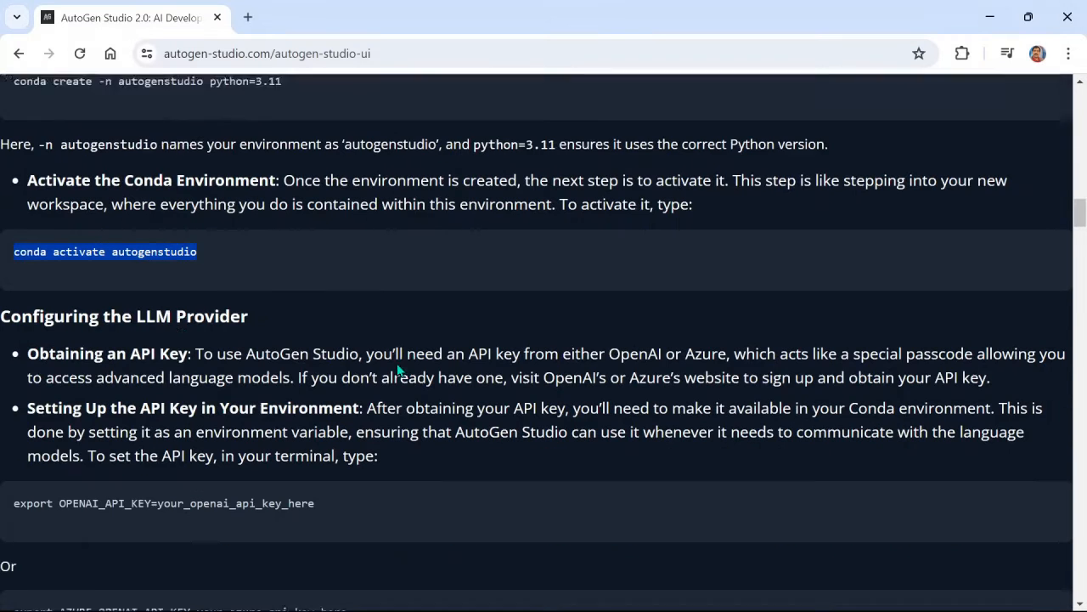
scroll(143, 307, down, 2)
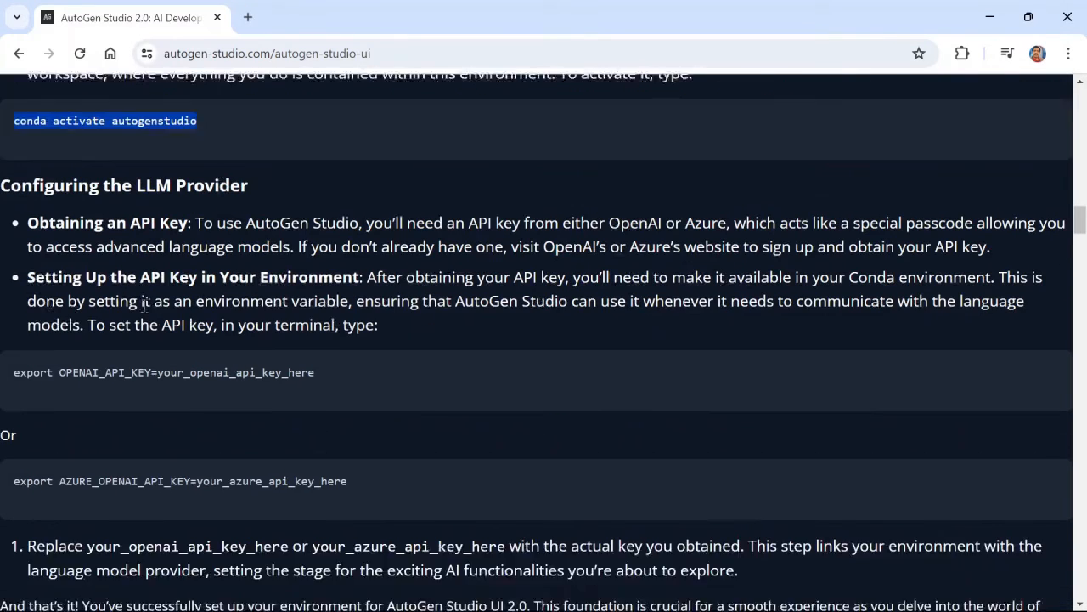
drag(15, 284, 335, 282)
key(ctrl+c)
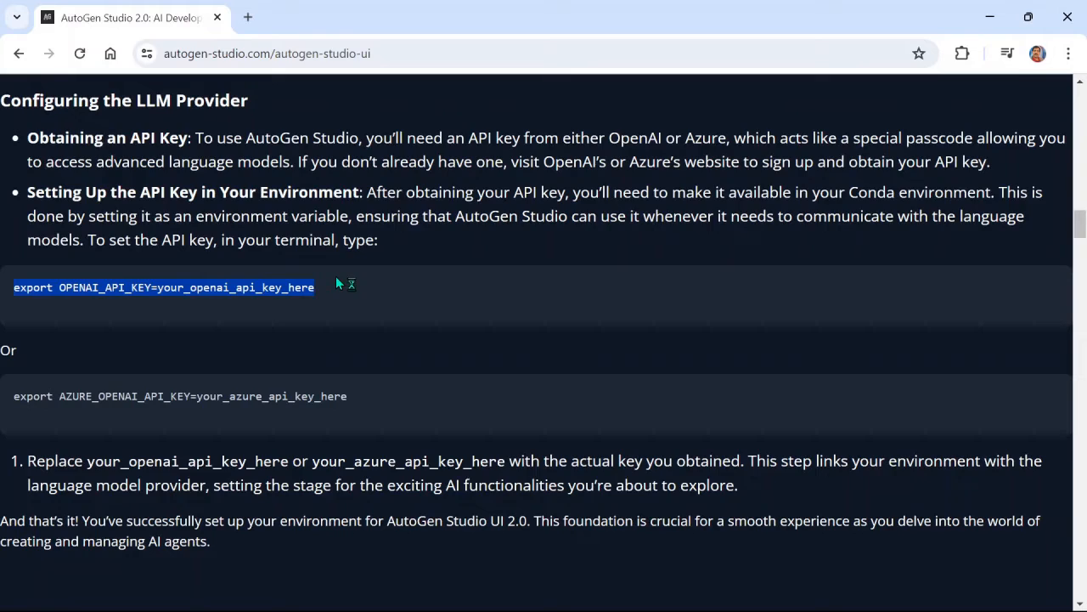
key(alt+Tab)
key(ctrl+v)
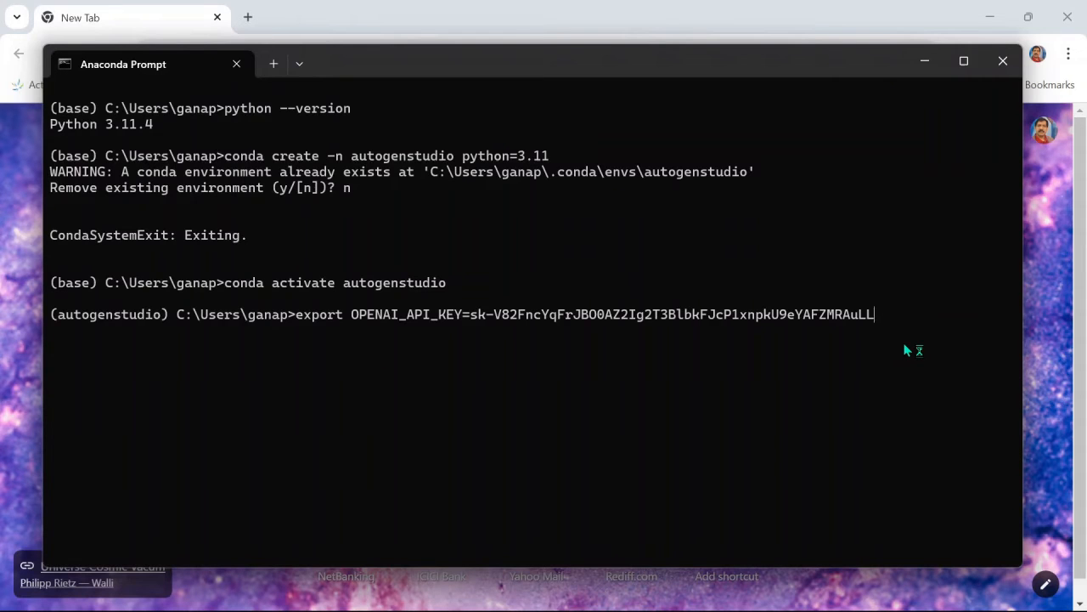
key(Return)
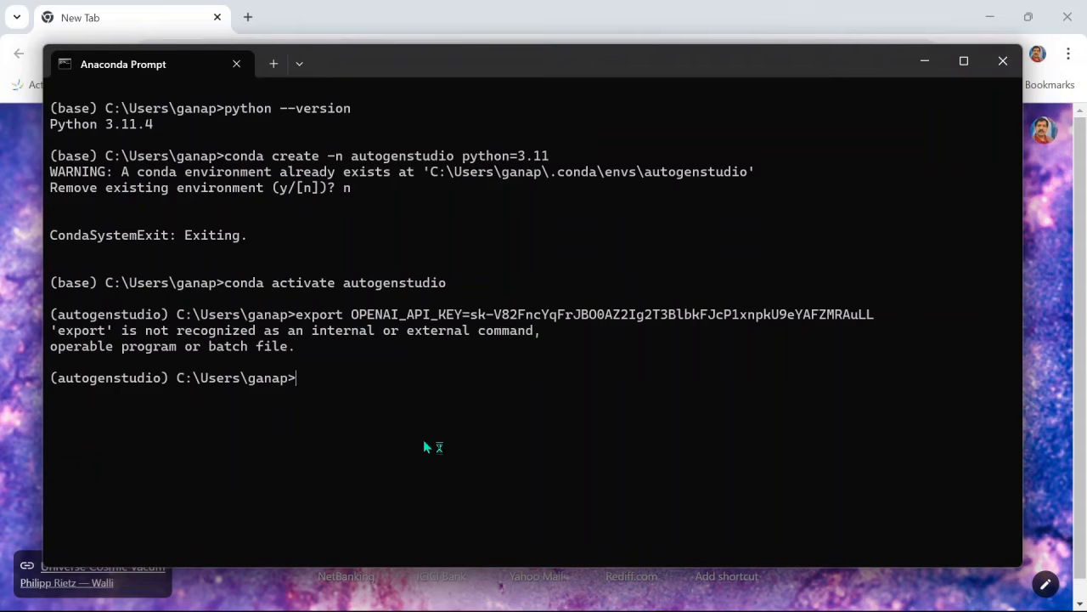
Define the OPENAI_API_KEY environment variable with the set command, using the OpenAI API key.
key(ctrl+v)
key(Return)
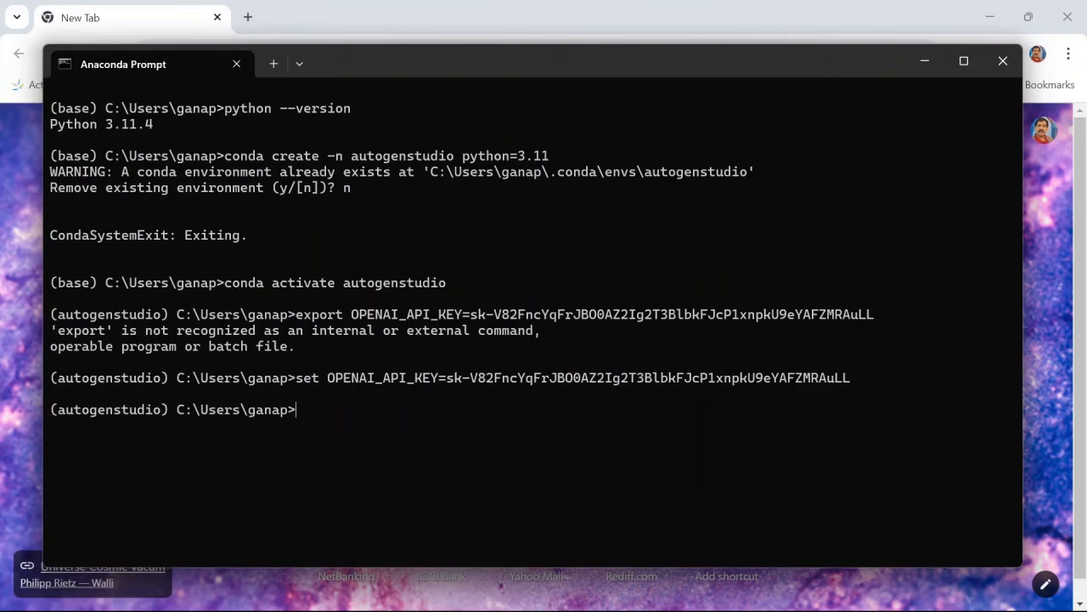
Copy the package installation command from the guide and run pip install autogenstudio in Anaconda Prompt.
key(alt+Tab)
scroll(212, 390, down, 1)
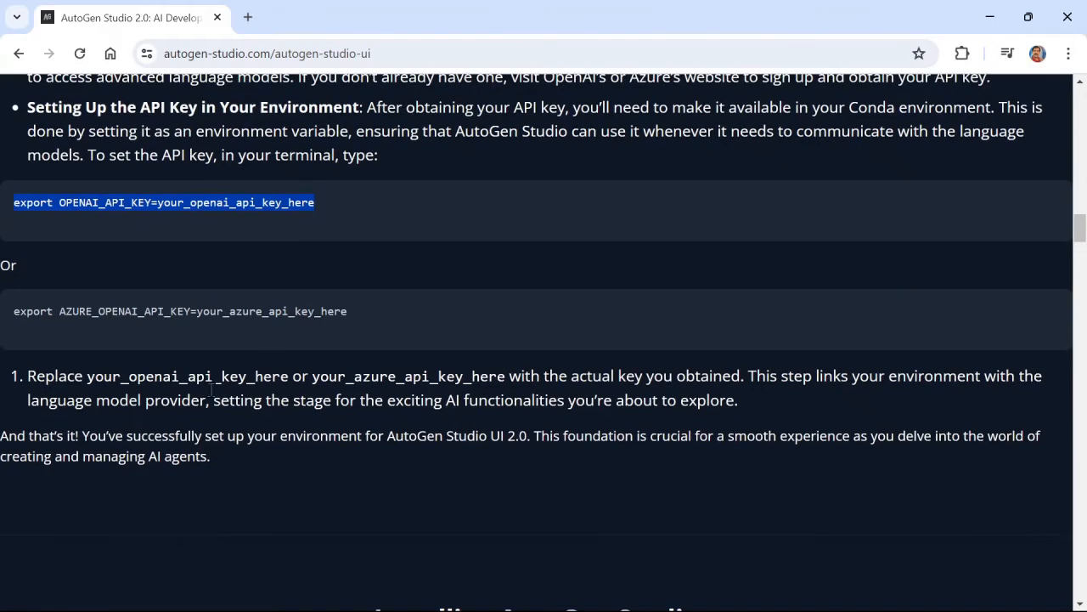
scroll(227, 385, down, 5)
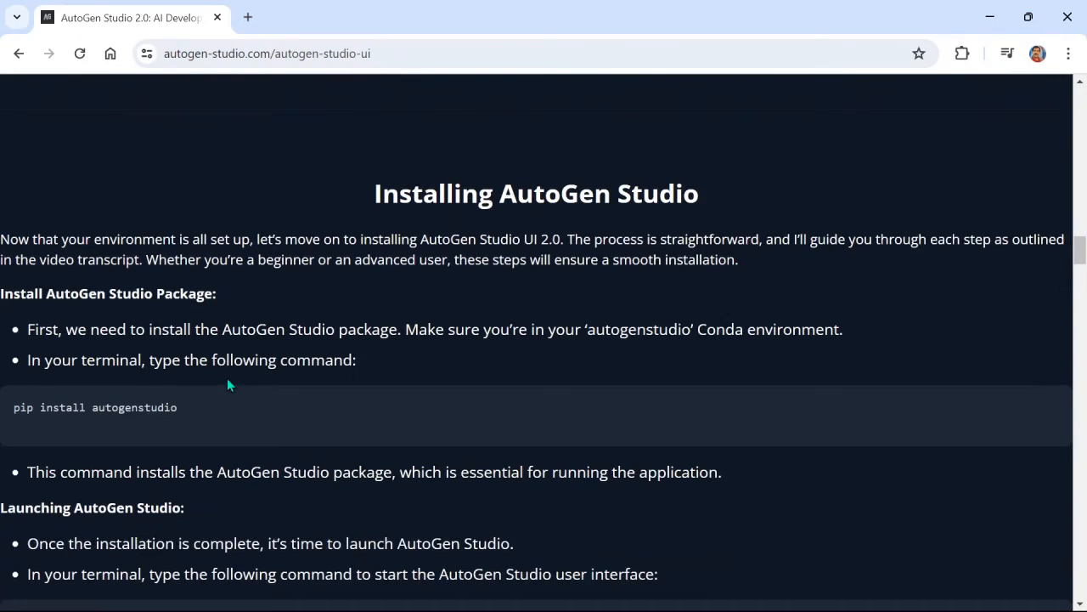
scroll(227, 384, down, 1)
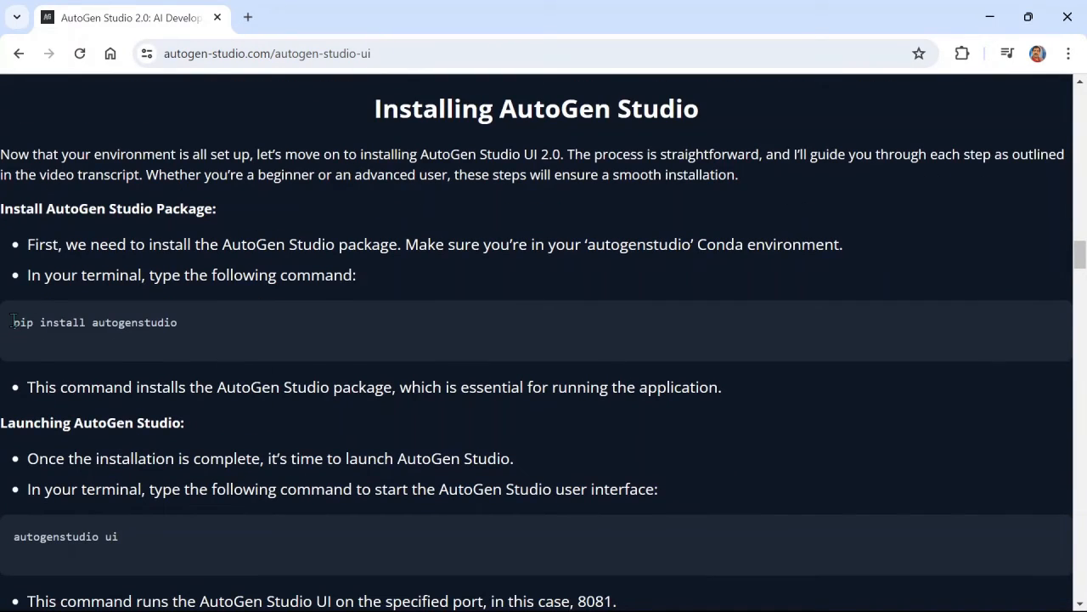
drag(11, 322, 226, 330)
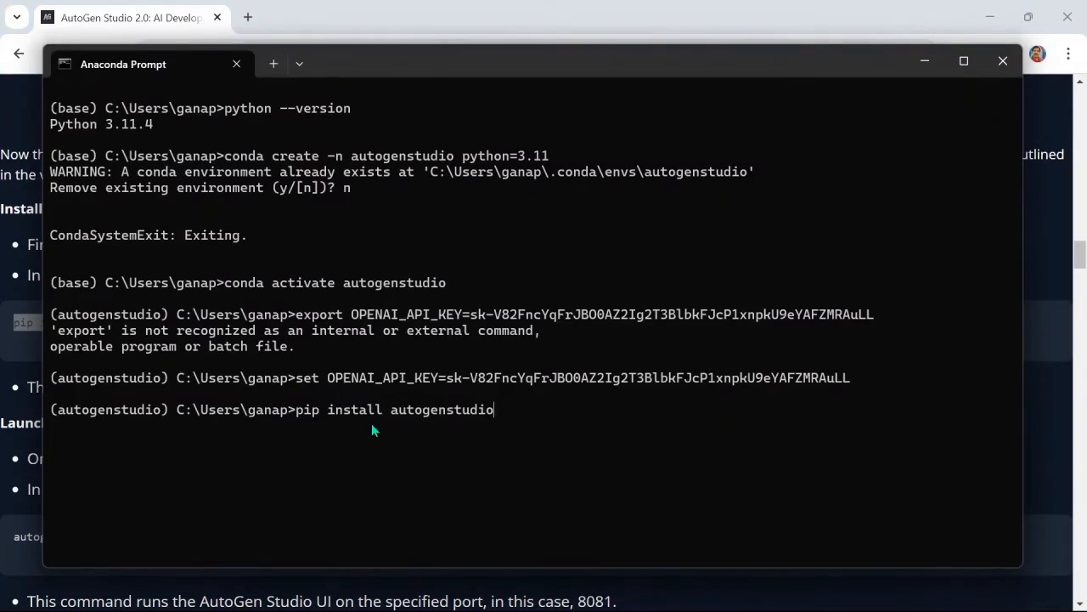
key(Return)
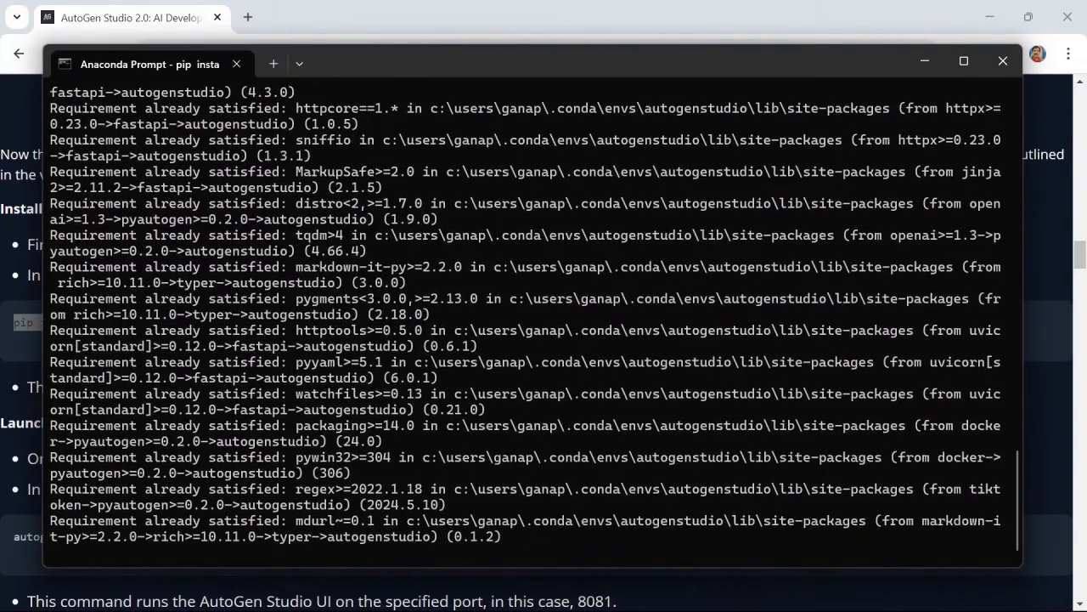
key(ctrl+v)
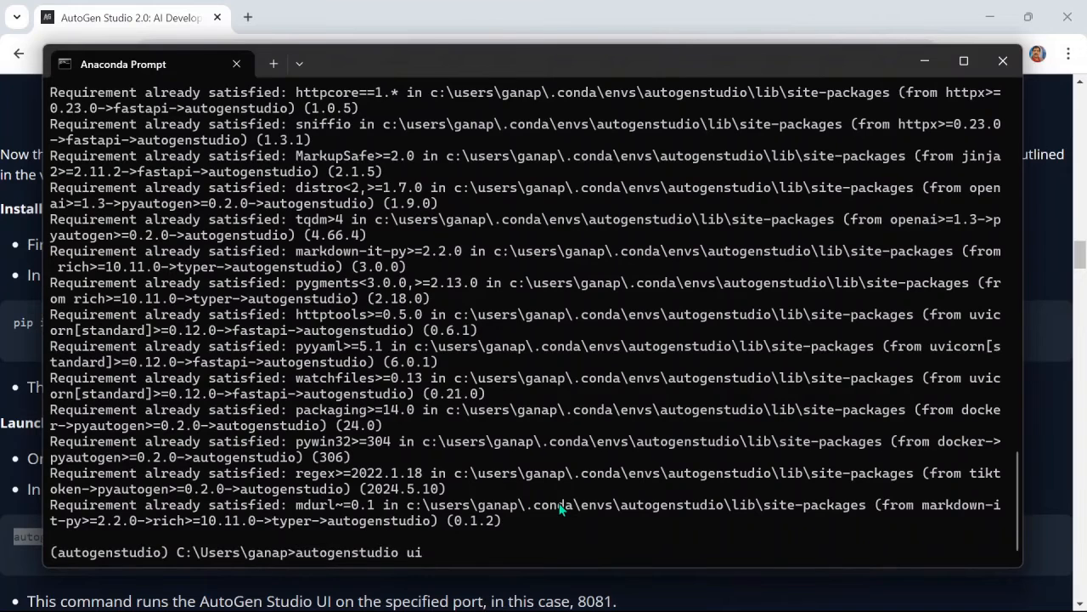
key(Return)
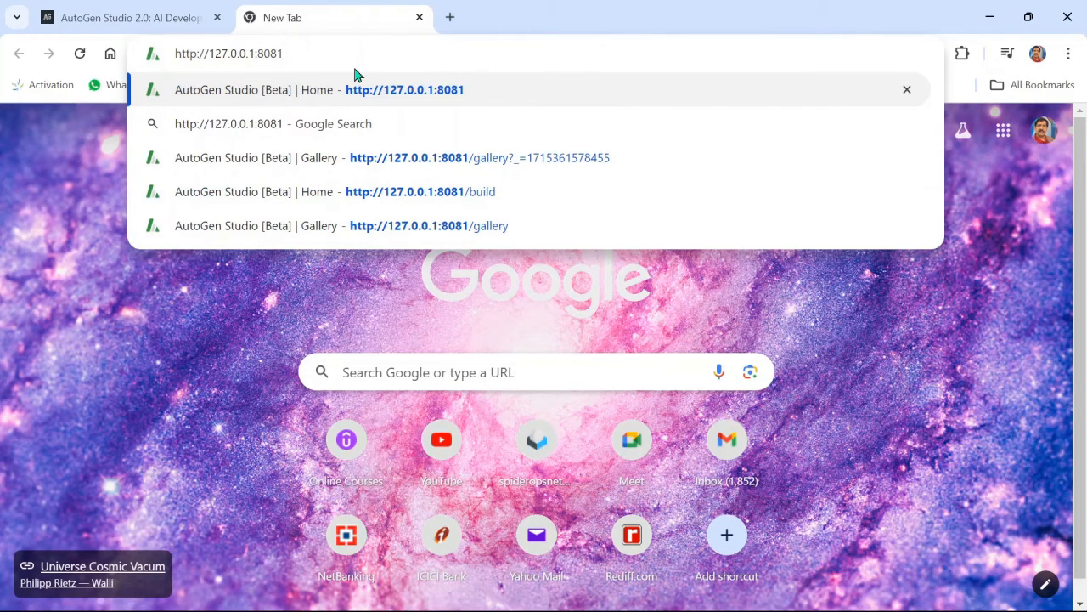
key(Return)
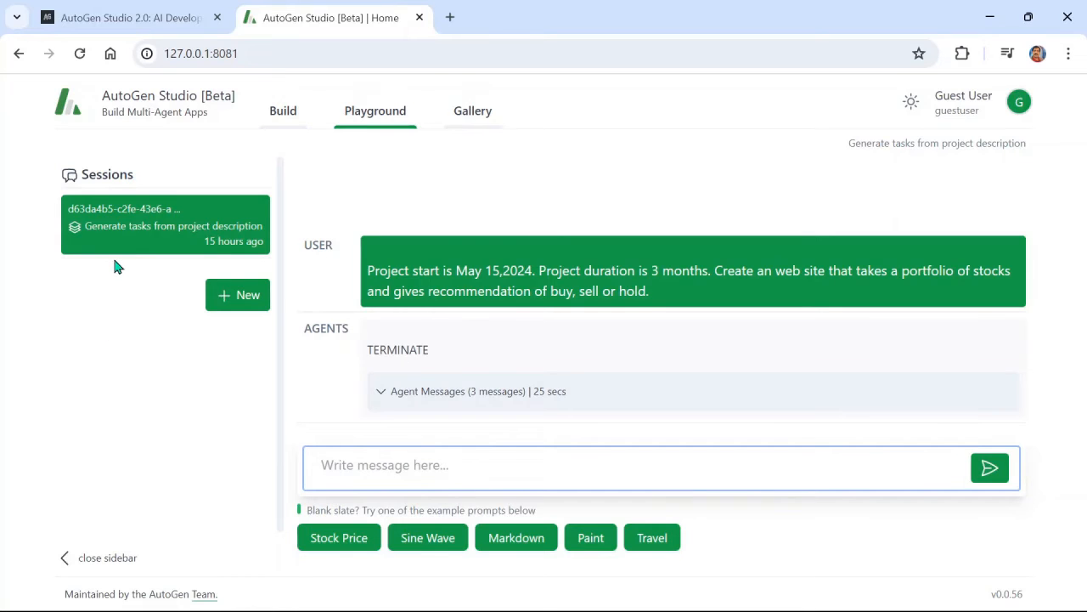
Open the gpt-4-1106-preview model configuration among the Build models, test the model and save it.
click(283, 110)
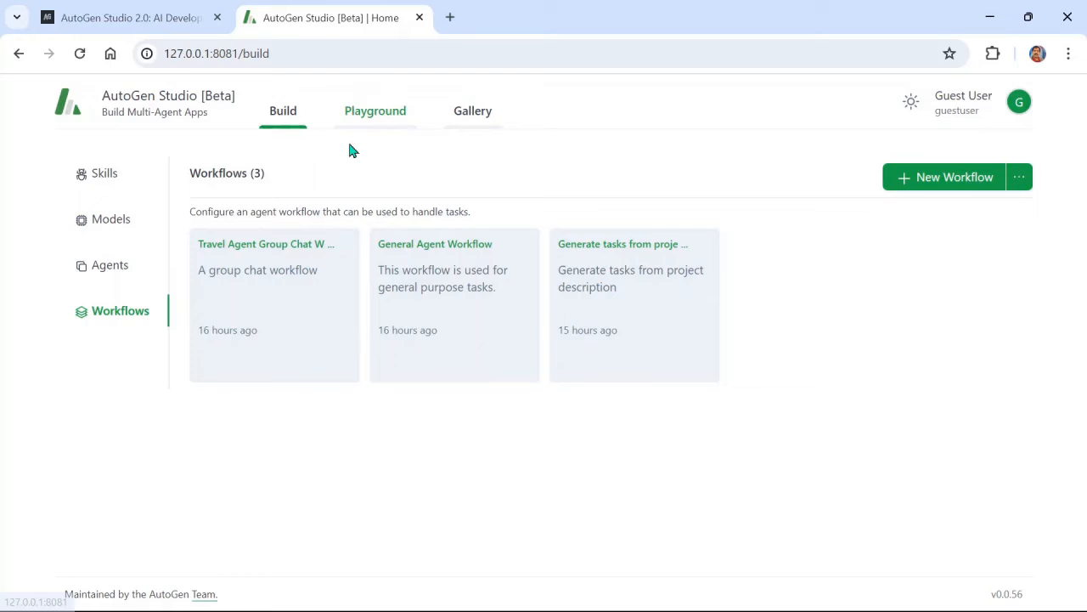
click(111, 226)
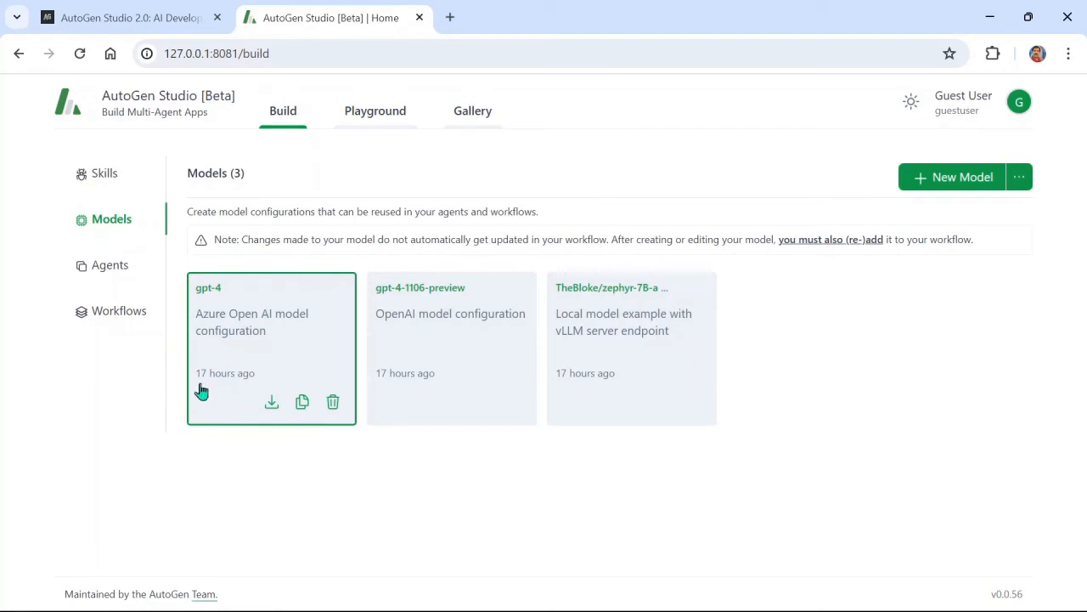
click(431, 319)
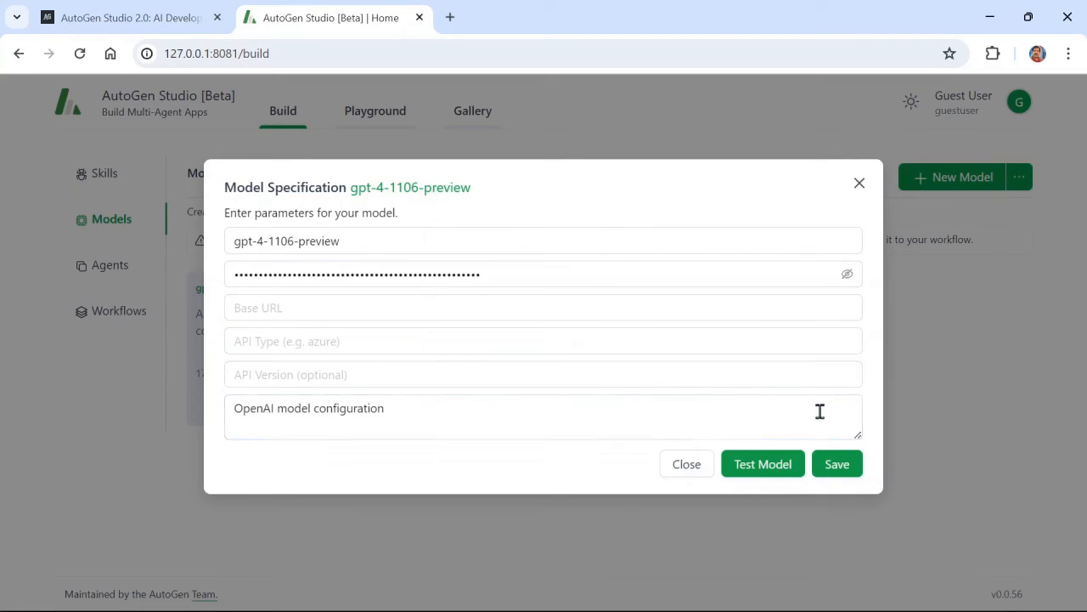
click(767, 471)
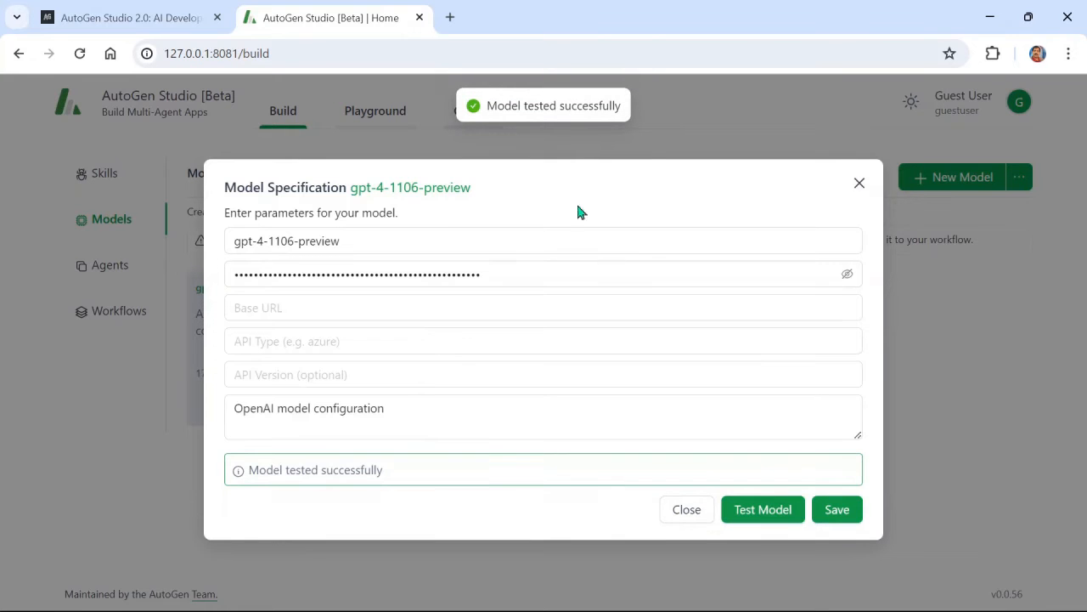
click(838, 510)
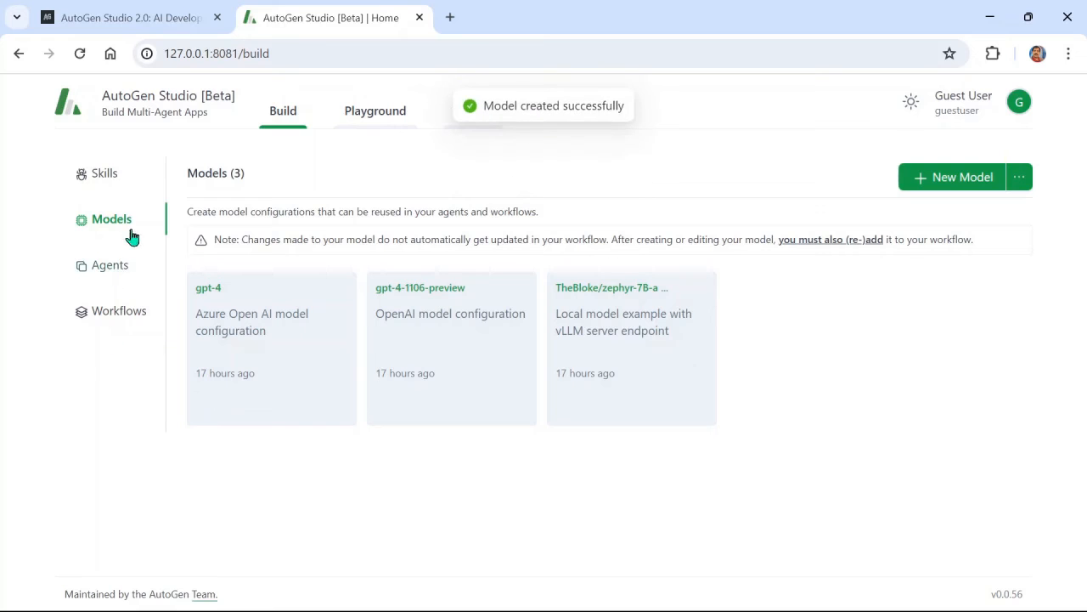
Open the fetch_profile skill among the Build skills, review its Python code to the end, and close the specification.
click(102, 178)
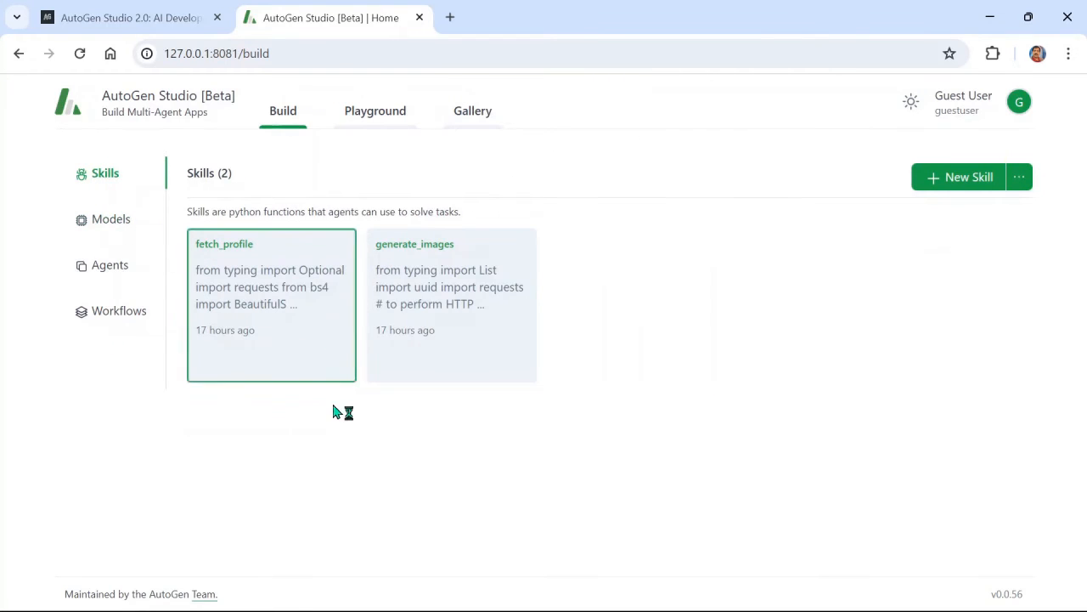
mouse_move(330, 376)
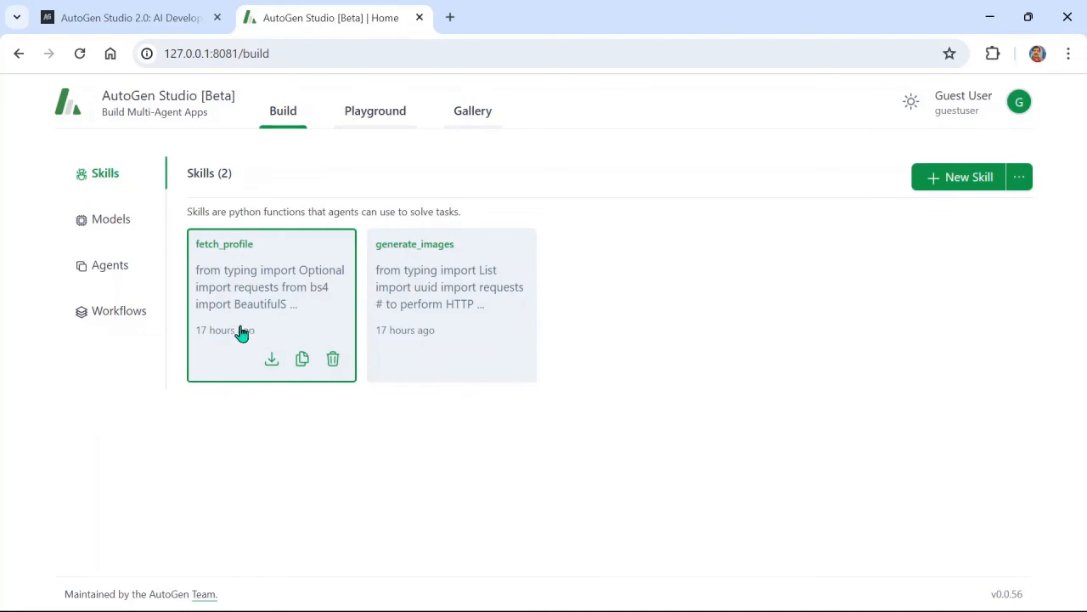
click(251, 287)
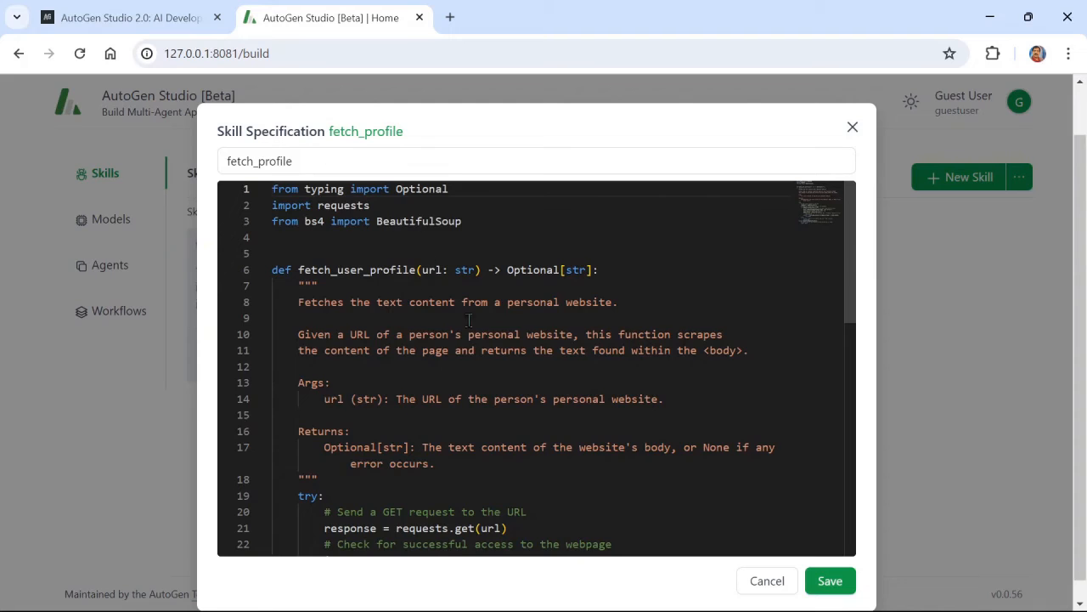
scroll(474, 342, down, 2)
scroll(474, 342, down, 3)
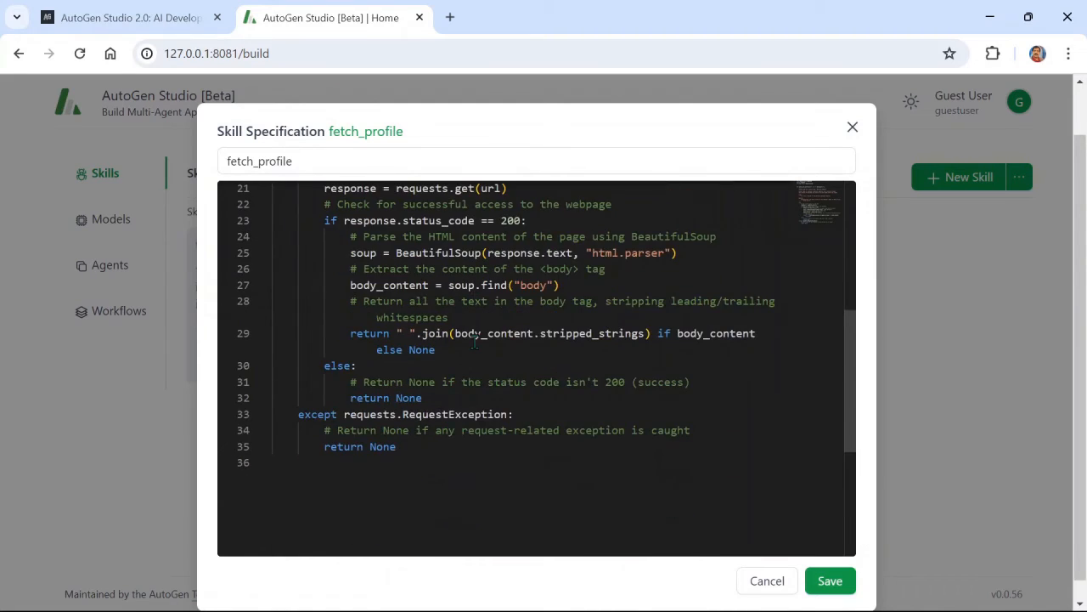
scroll(473, 344, up, 5)
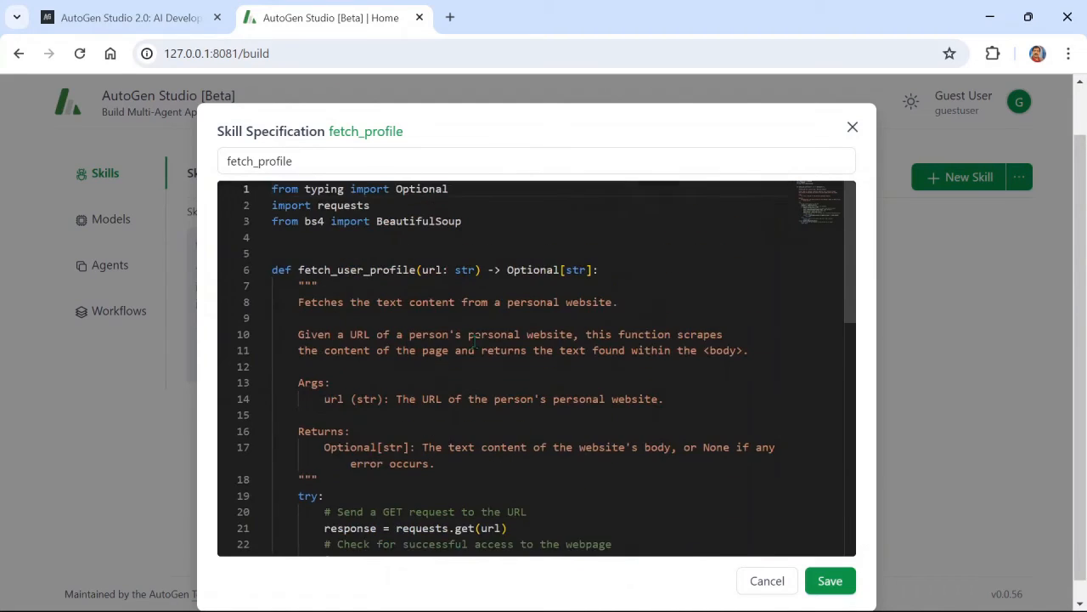
click(853, 130)
Open the generate_images skill and review its Python code, including the image generation call and the file saving part.
click(422, 289)
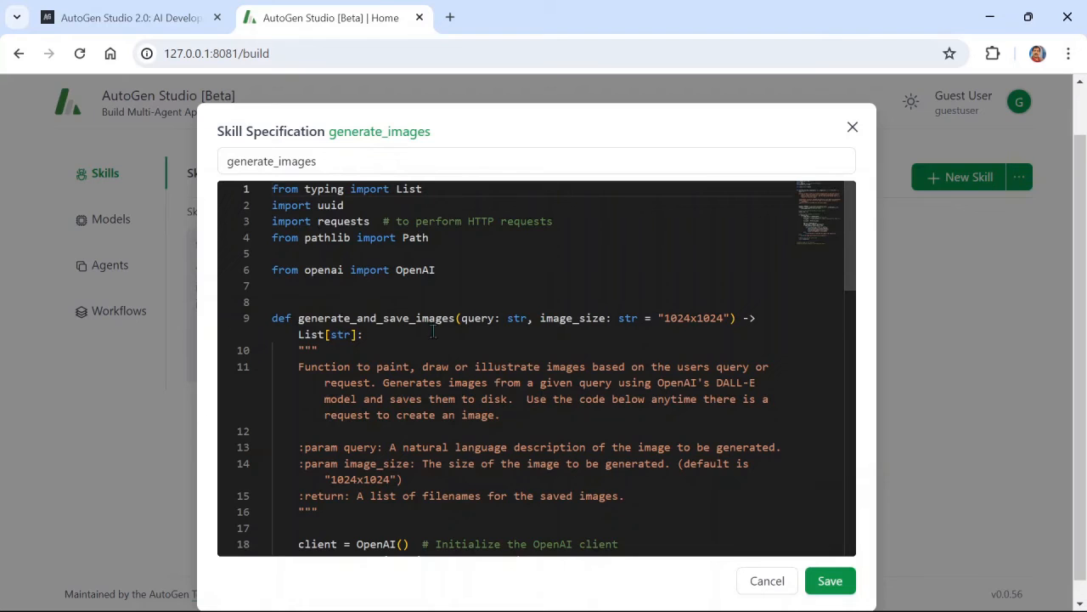
scroll(432, 336, down, 3)
scroll(431, 336, down, 2)
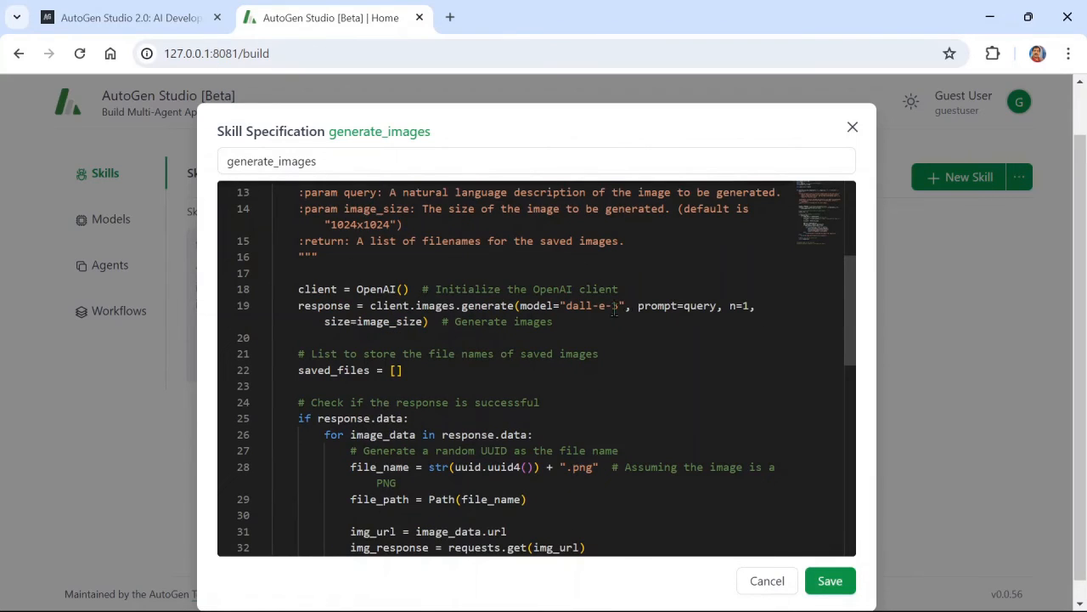
scroll(403, 348, down, 2)
Switch to the Build agents, view the primary_assistant agent's specification, and close it without changes.
click(99, 274)
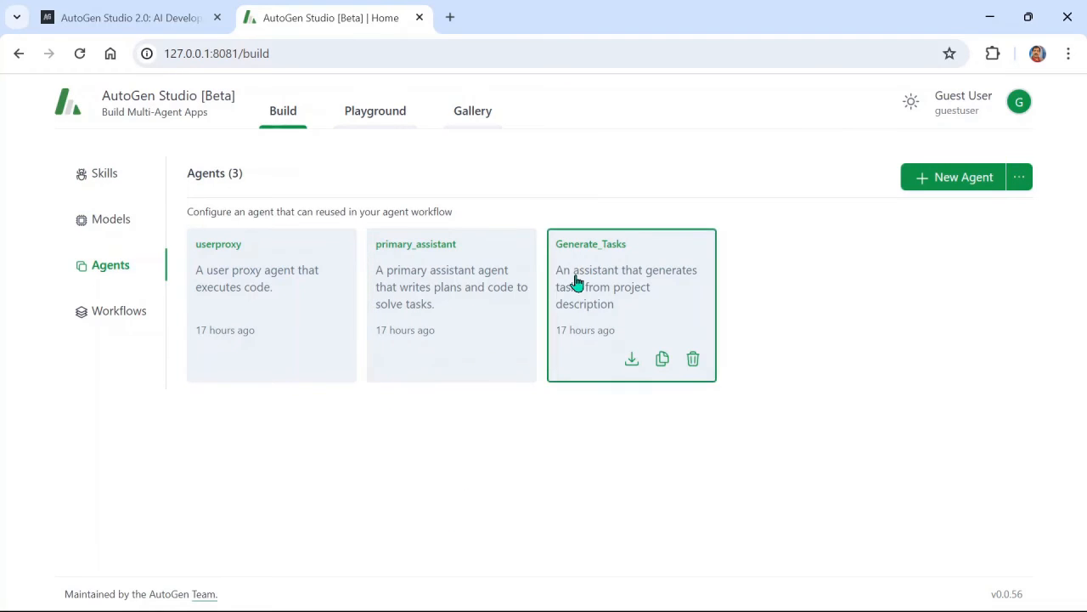
click(422, 272)
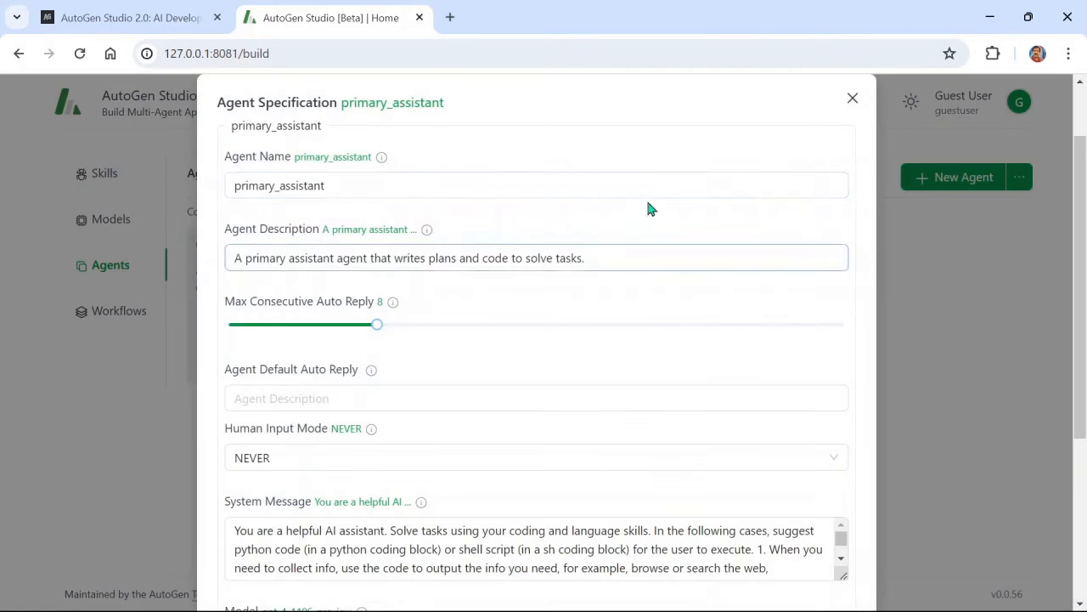
click(853, 99)
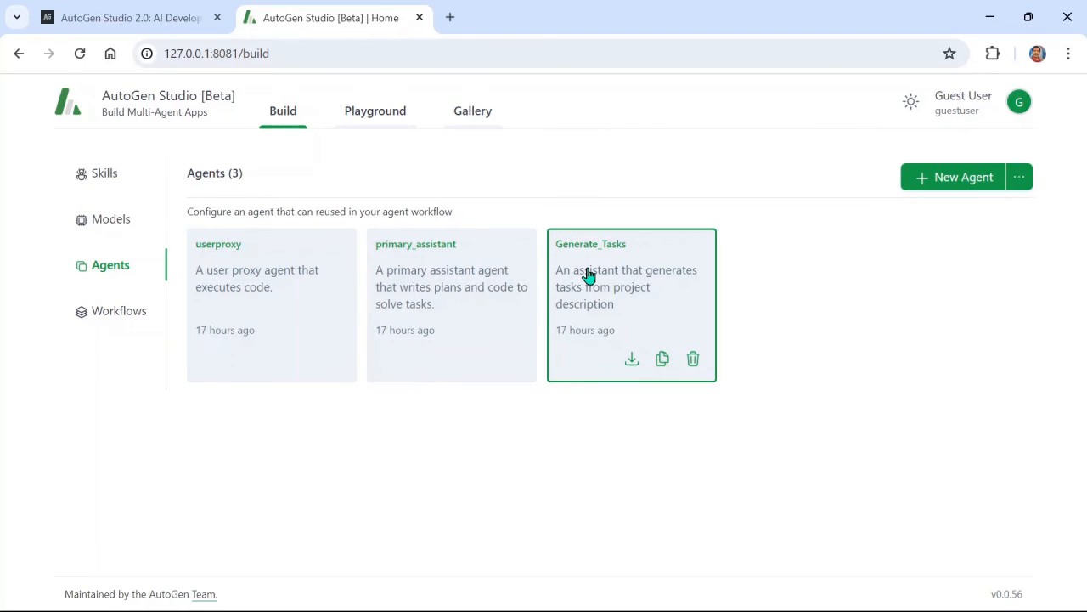
Open the Generate_Tasks agent, review its description, system message, model, temperature and skills, and accept the specification.
click(586, 274)
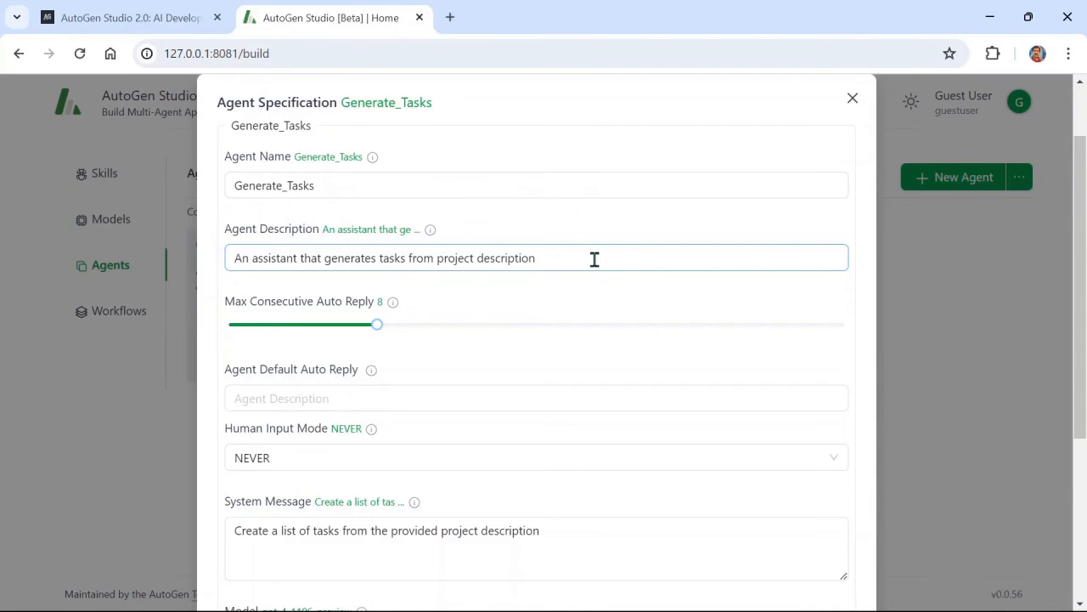
scroll(510, 323, down, 1)
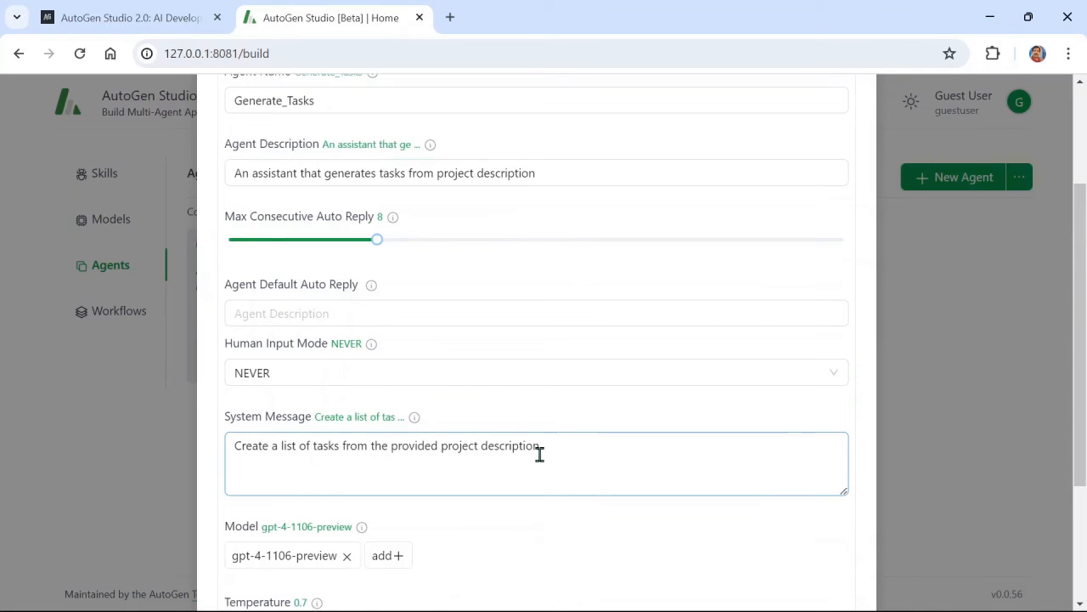
scroll(539, 454, down, 1)
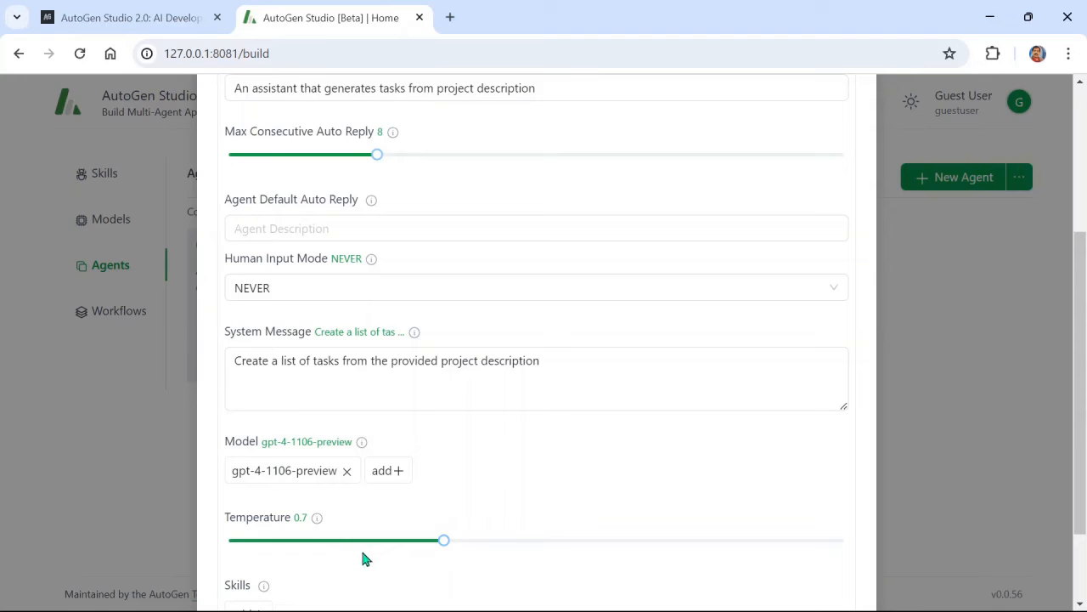
scroll(439, 534, down, 1)
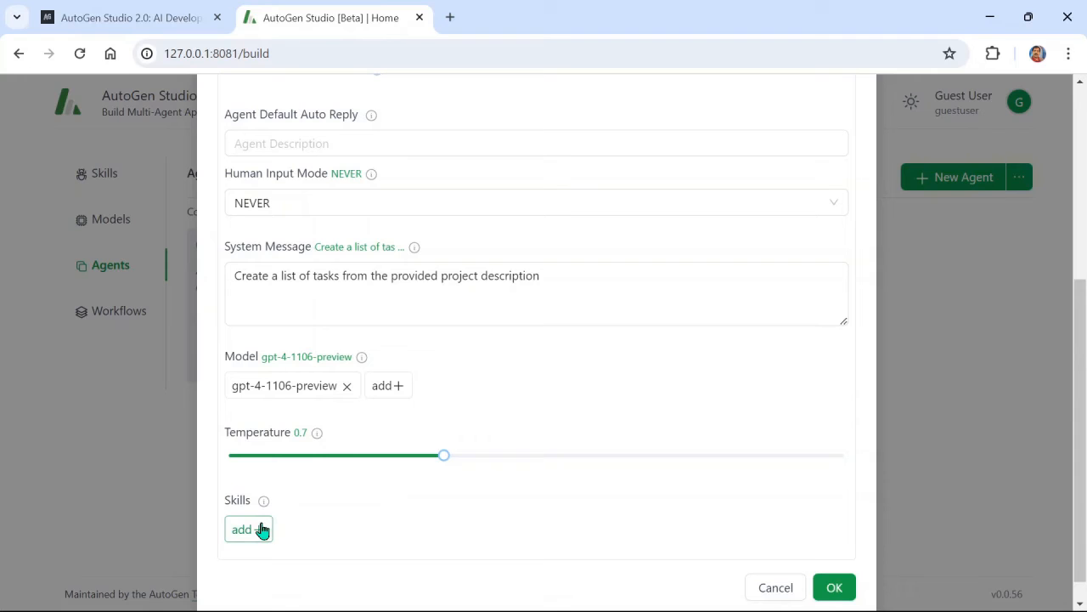
click(834, 587)
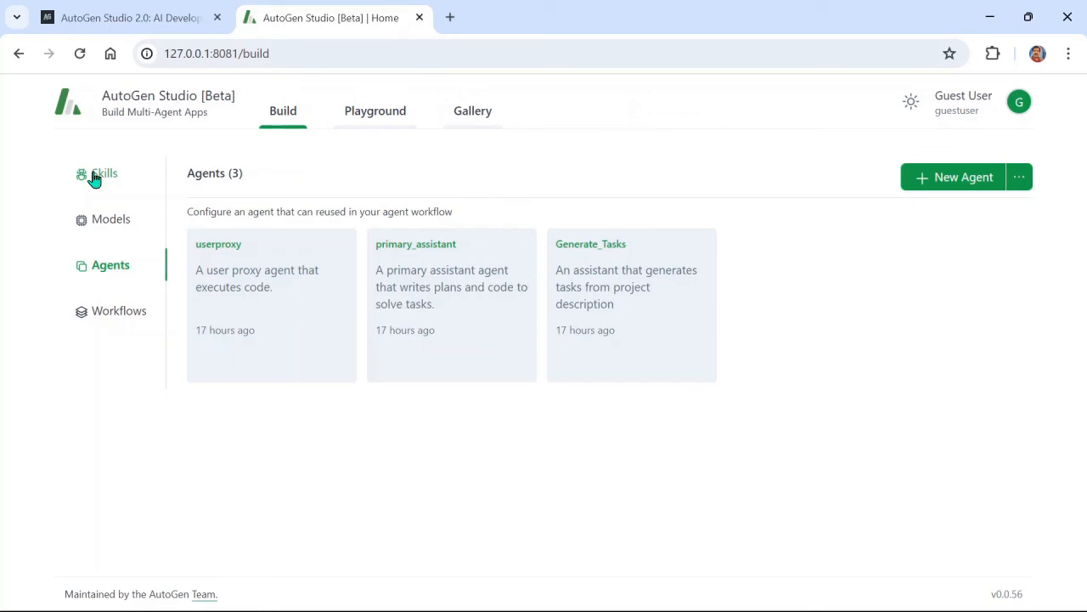
Open the "Generate tasks from project description" workflow, review its summary method, sender and receiver agents, and accept the specification.
click(98, 319)
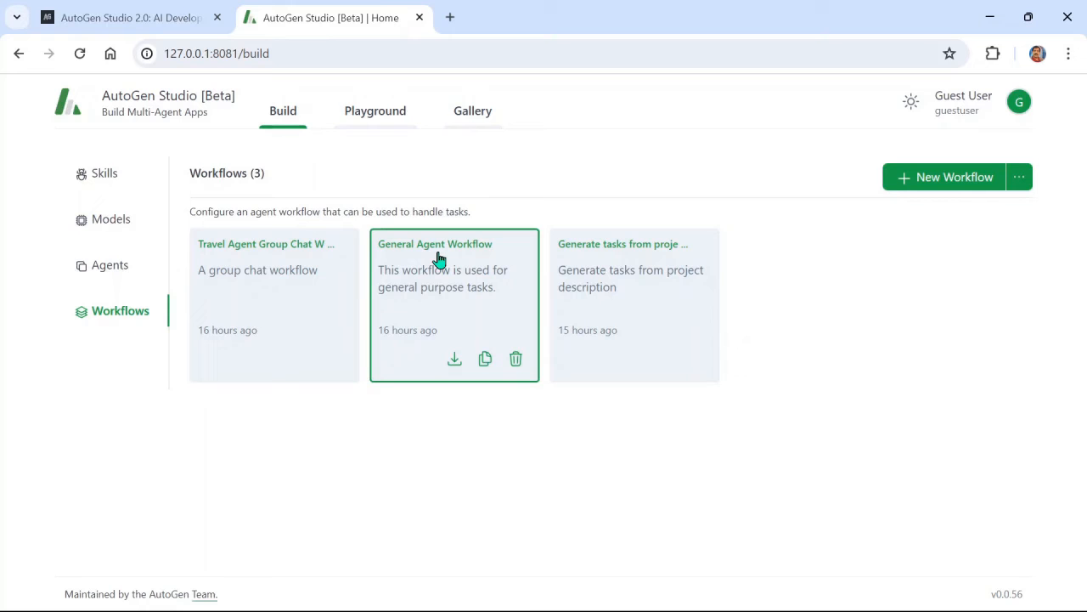
click(604, 252)
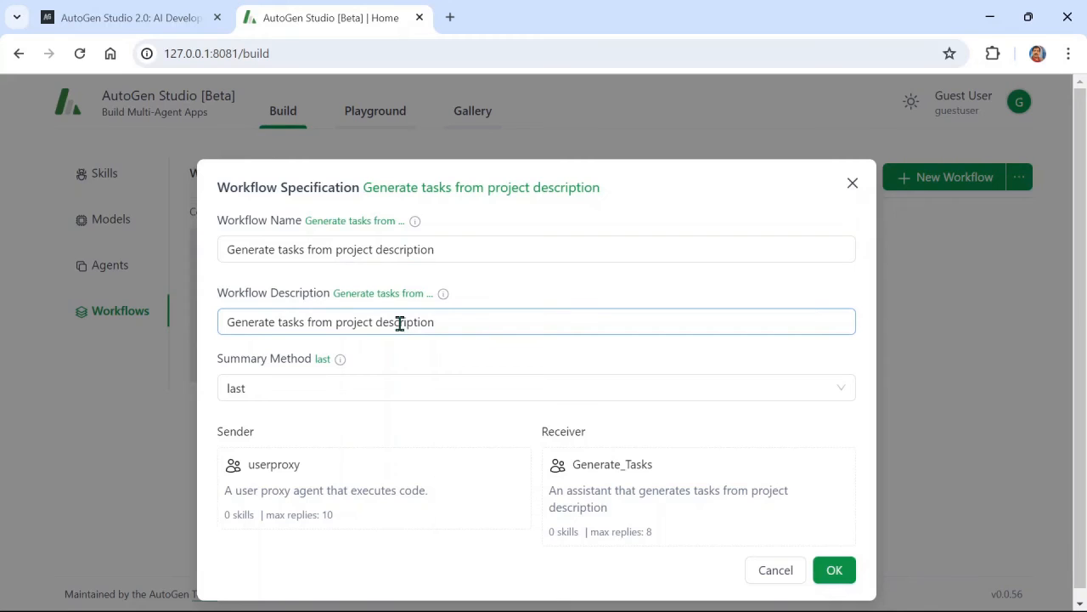
scroll(455, 367, down, 1)
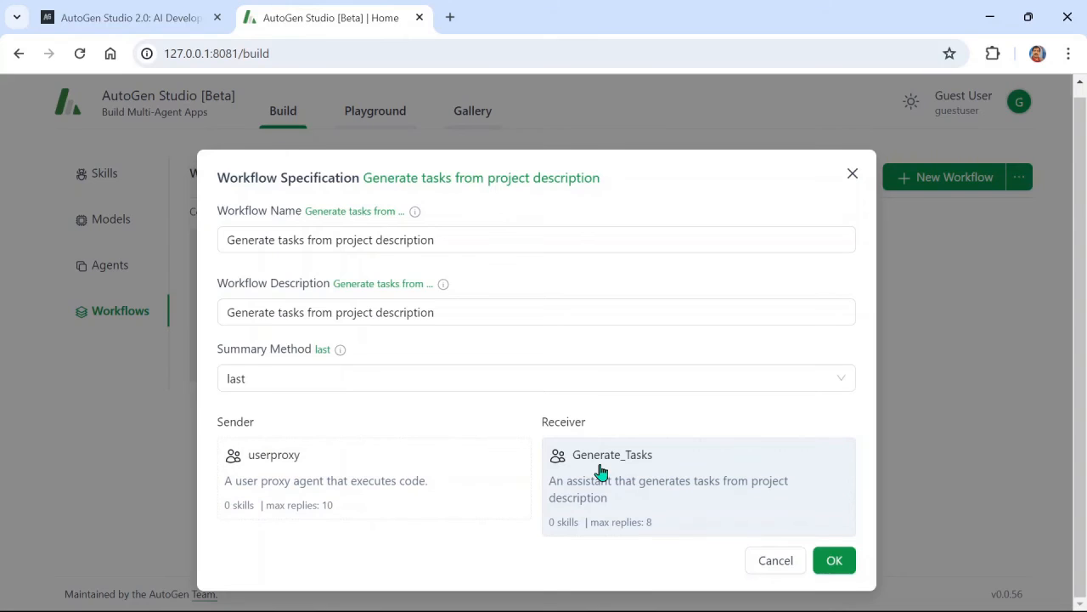
click(835, 561)
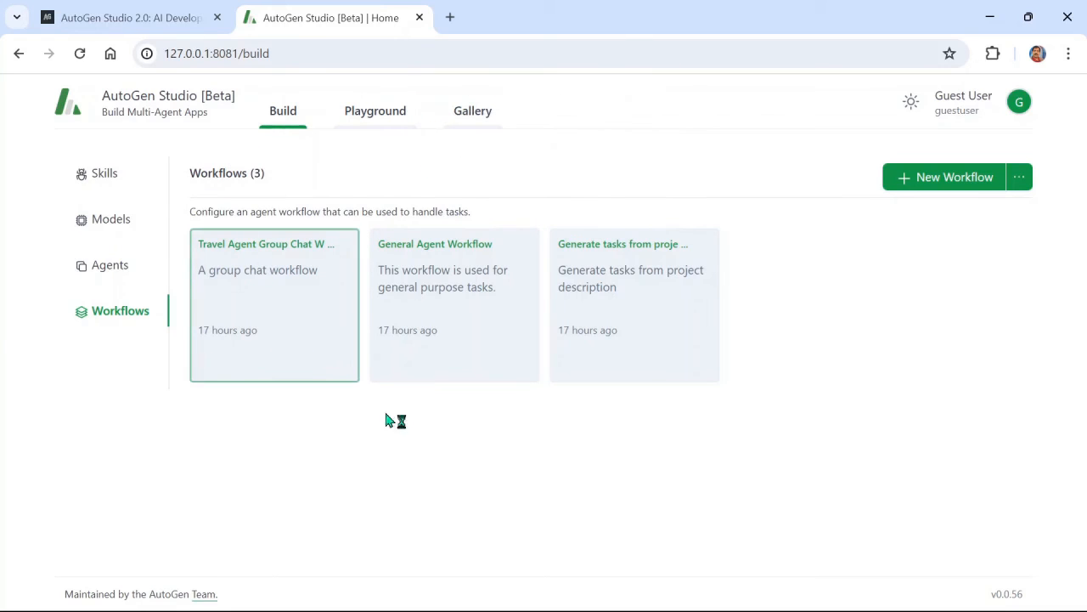
Create a new Playground session that uses the "Generate tasks from project description" workflow.
click(378, 121)
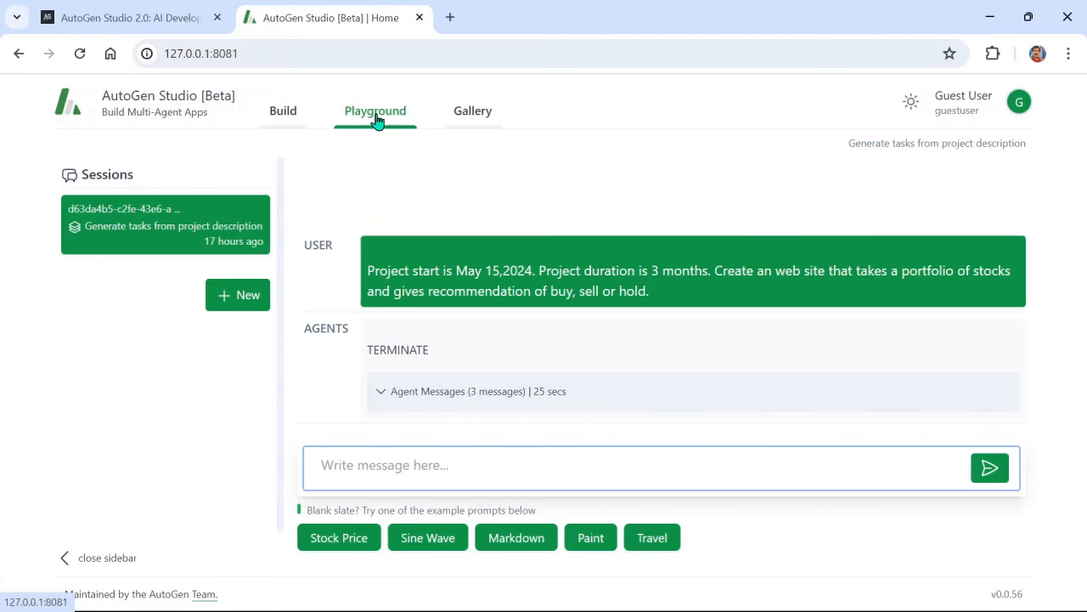
click(237, 299)
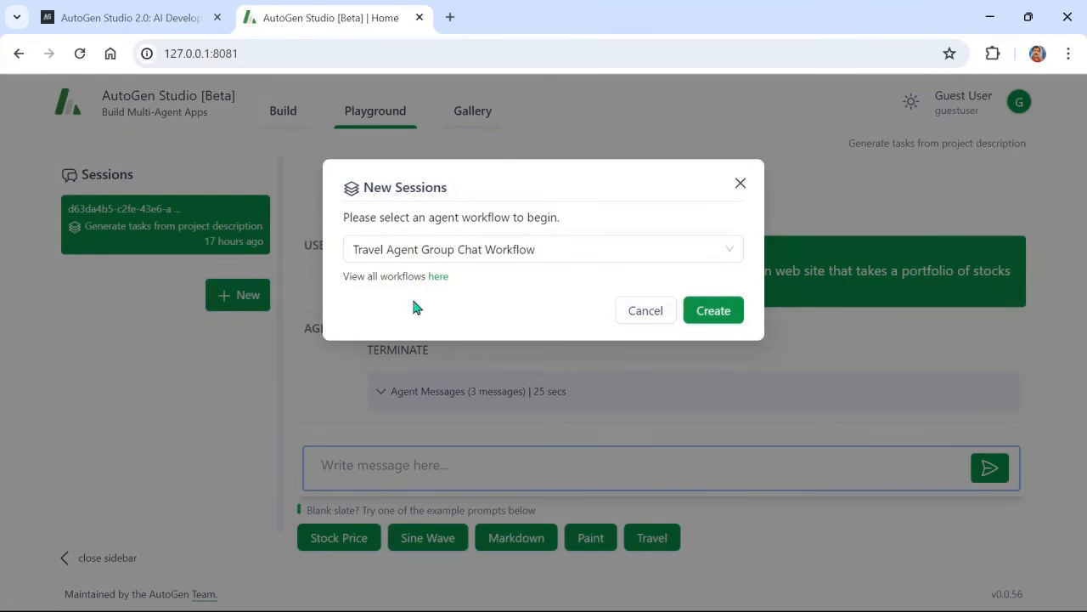
click(726, 250)
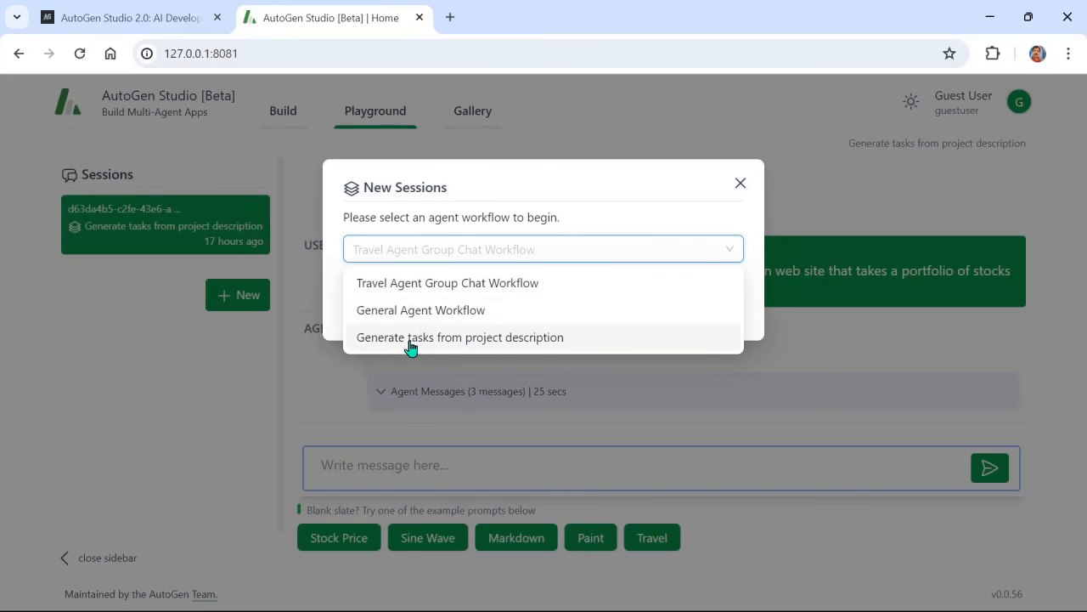
click(467, 339)
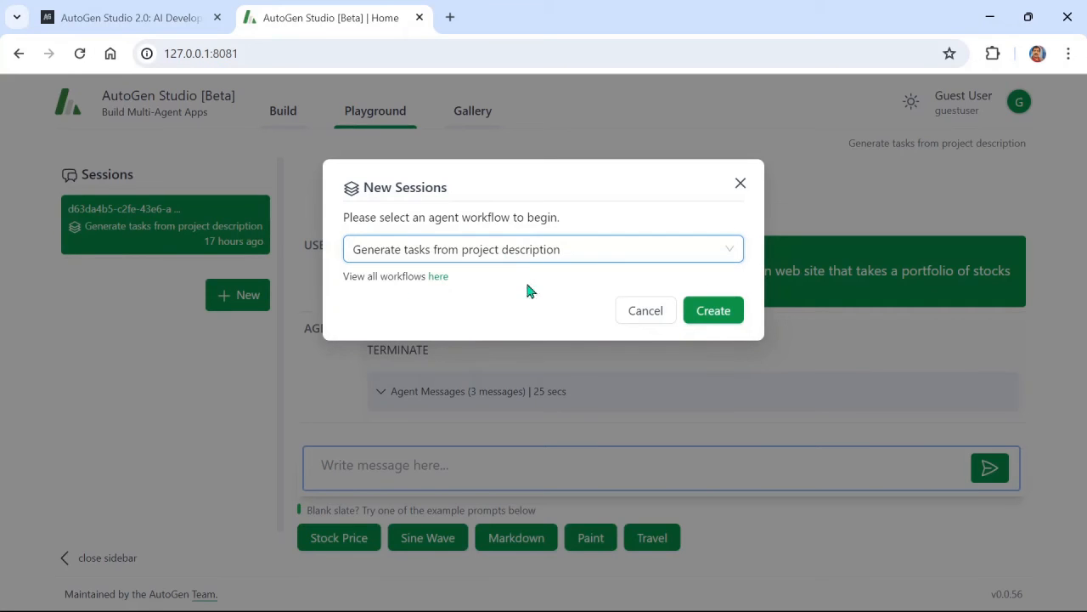
click(737, 312)
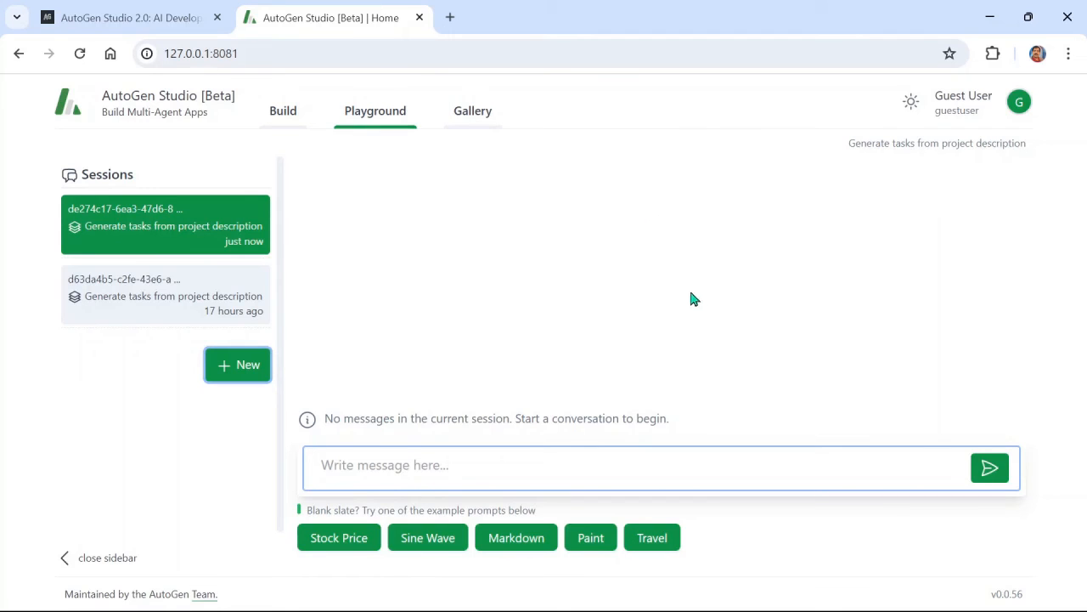
Send the message "Project start date is May 10 2024, duration 6 weeks. Build a website that takes client portfolio of stocks and provides buy,sell or hold recommendations.".
click(403, 463)
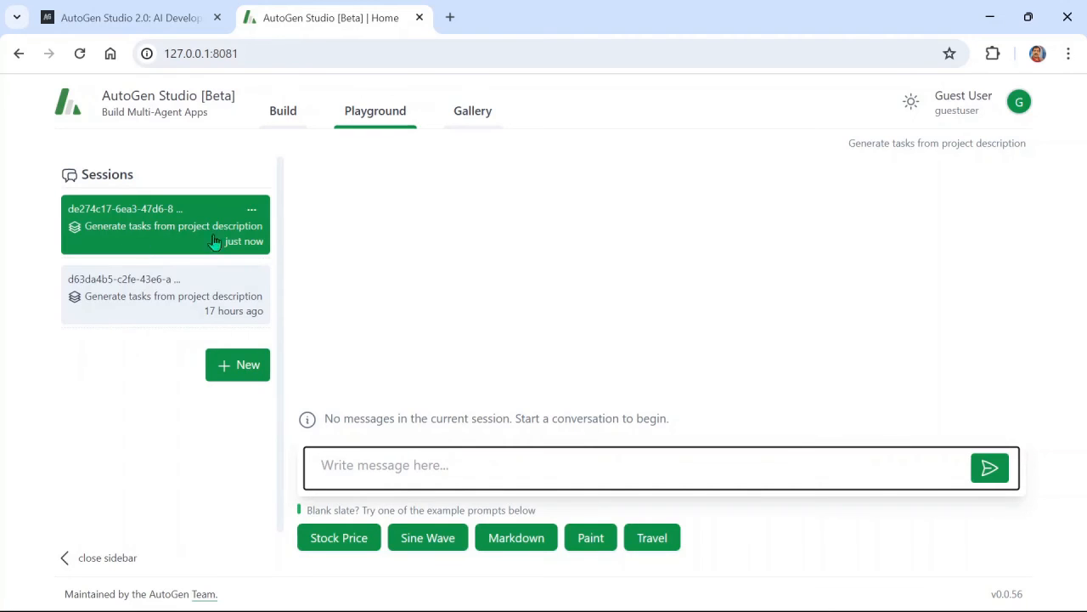
click(360, 461)
text(Project start date is May 10 2024, duration 6 weeks. Build a website that takes client portfolio of stocks and provides buy,sell or hold recommendations.)
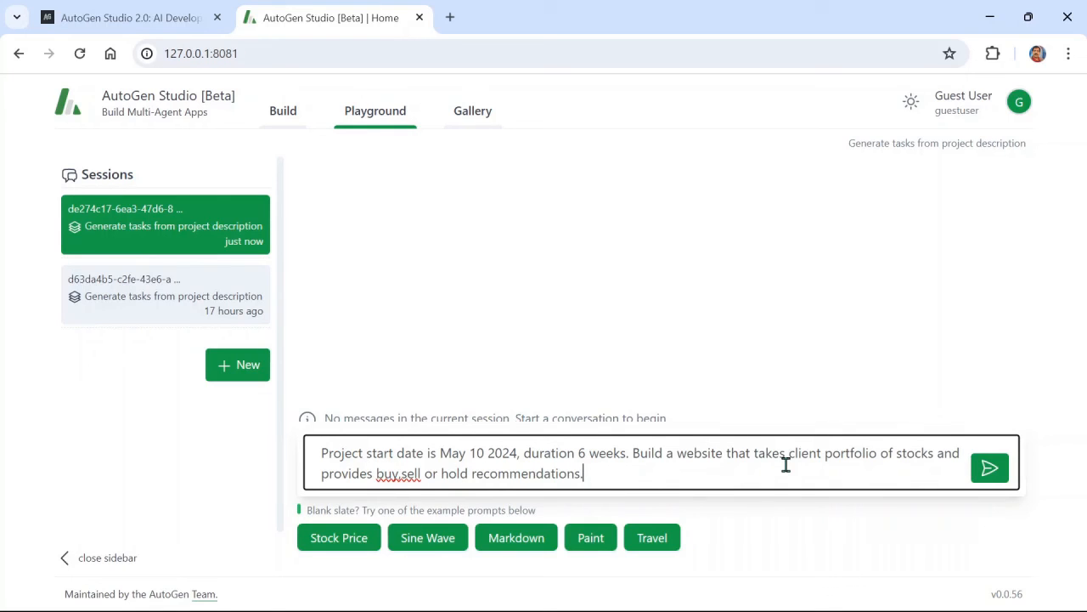
click(988, 478)
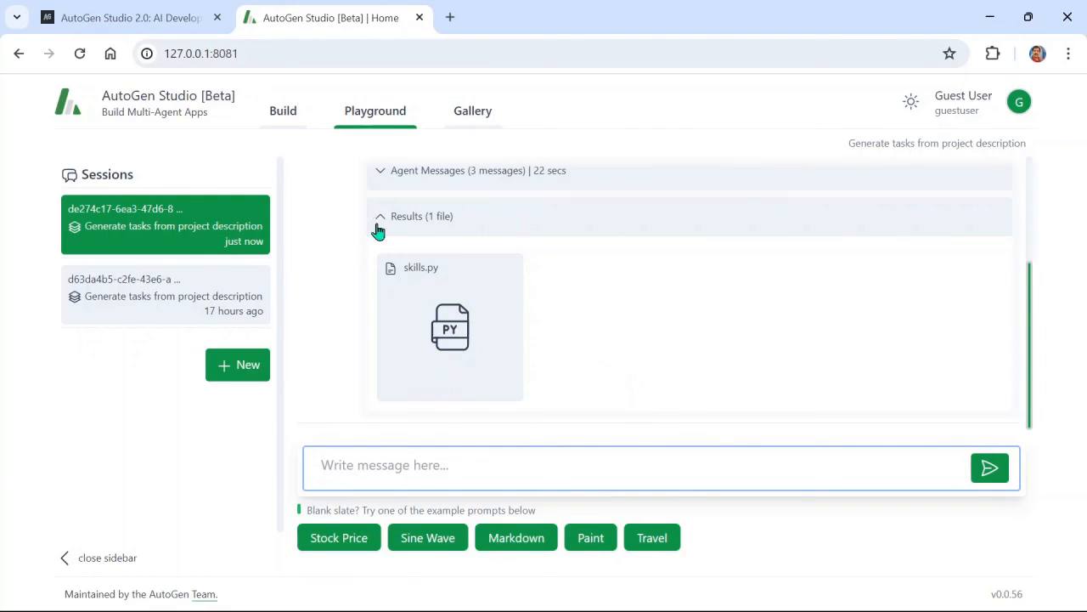
Expand the agent messages of the response and read through the task list from Generate_Tasks, from Project Initiation to Project Closure.
click(381, 174)
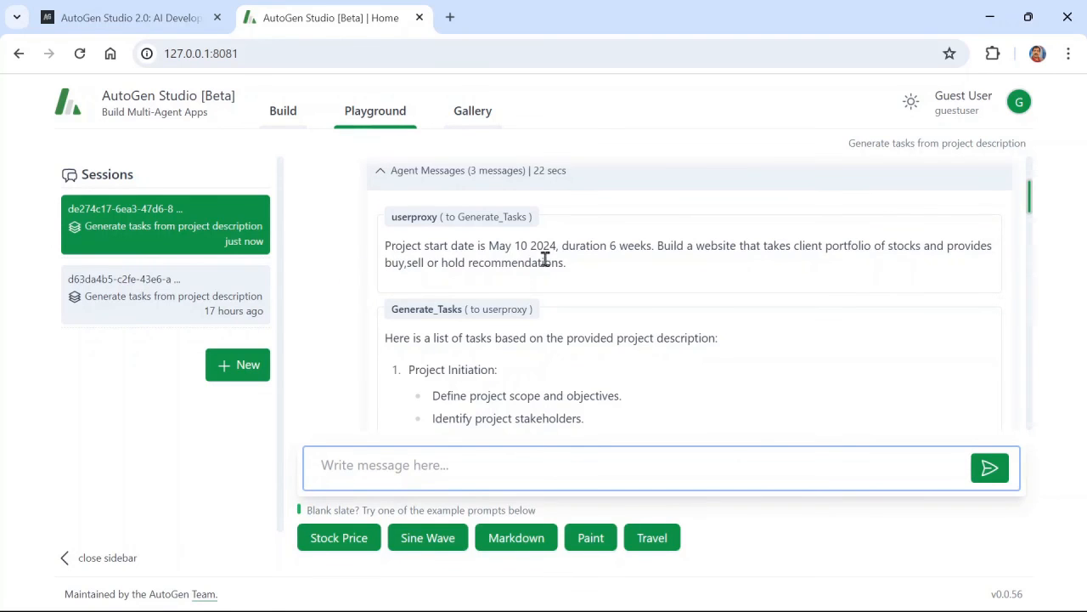
scroll(544, 329, down, 1)
scroll(544, 330, down, 1)
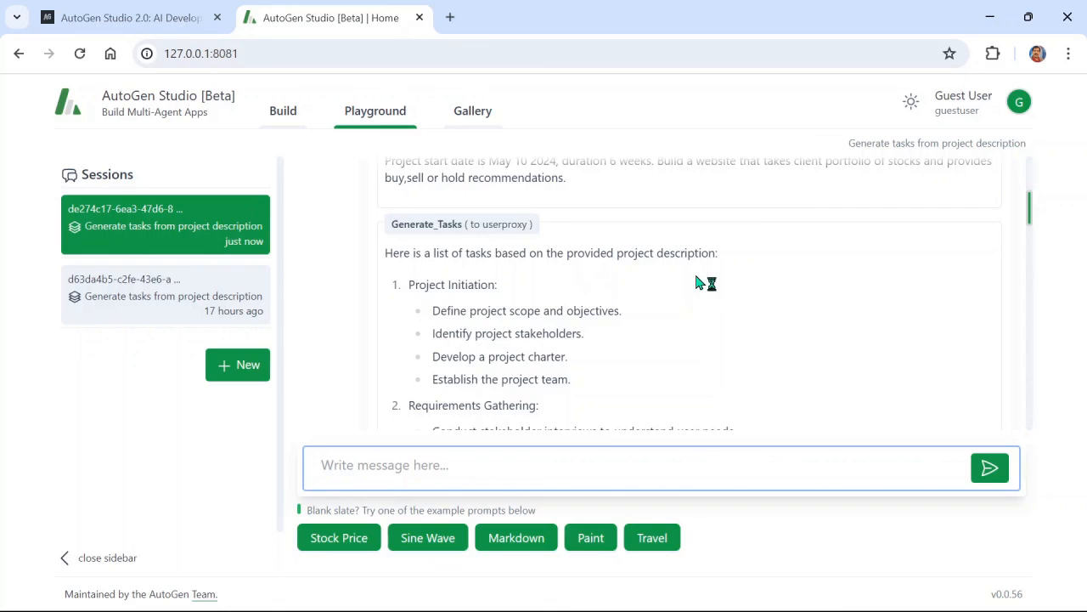
scroll(543, 306, down, 2)
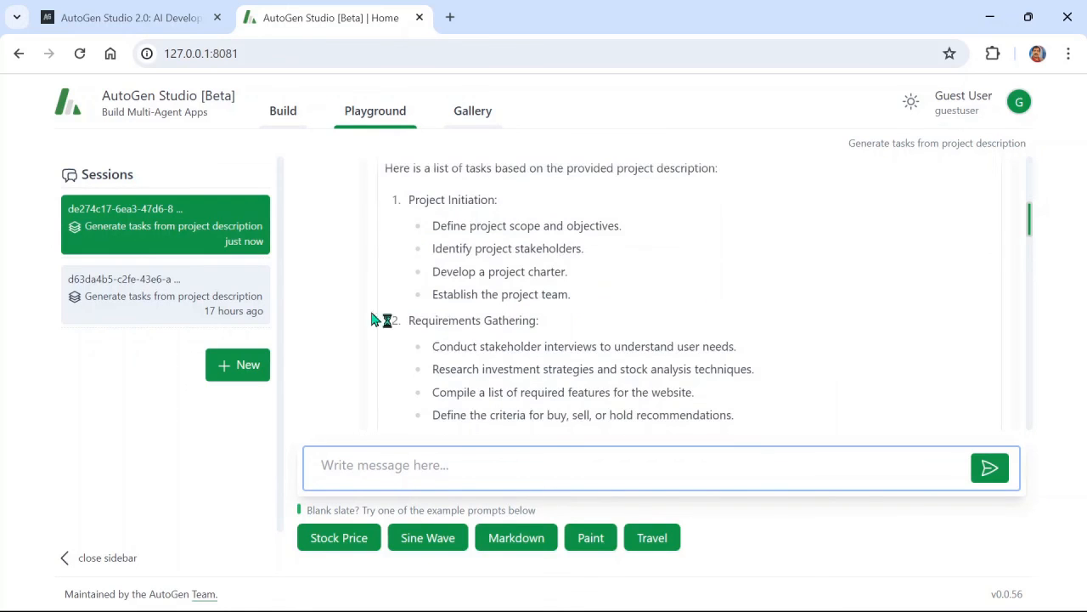
scroll(561, 367, down, 2)
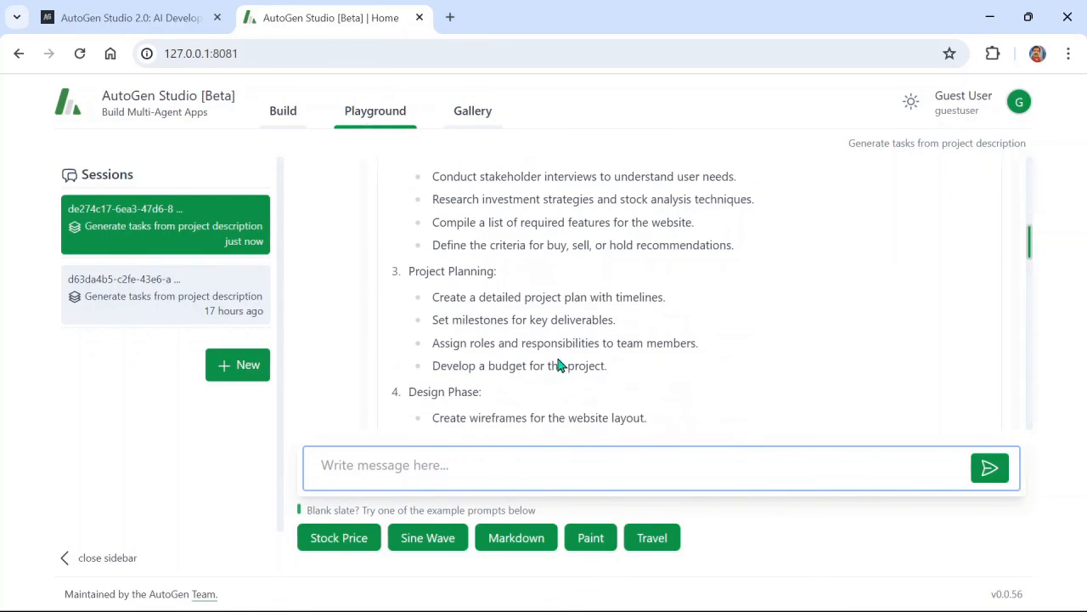
scroll(510, 314, down, 2)
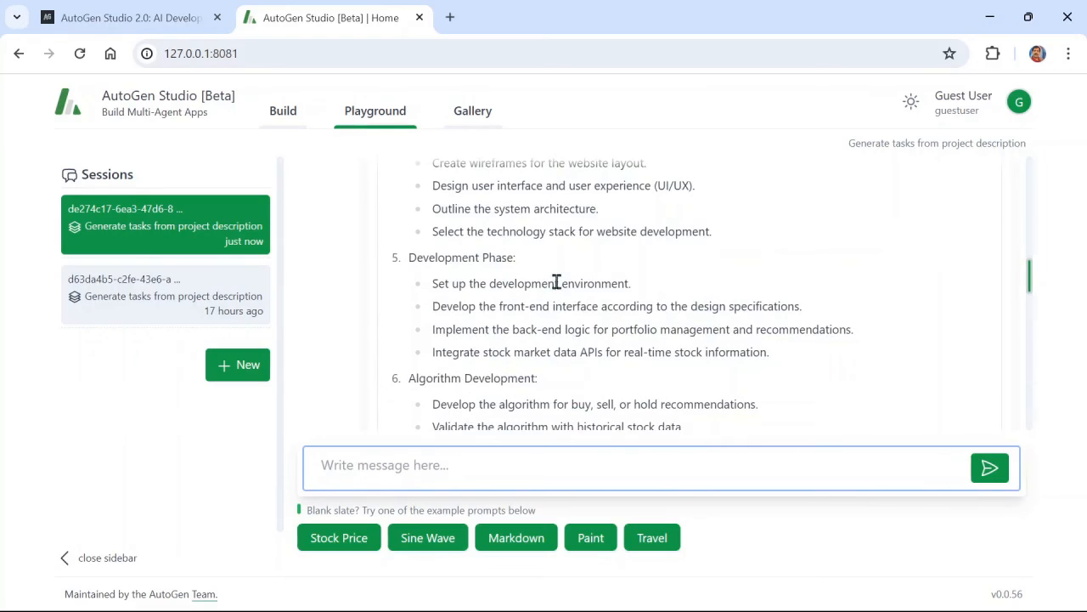
scroll(555, 284, down, 1)
scroll(544, 289, down, 2)
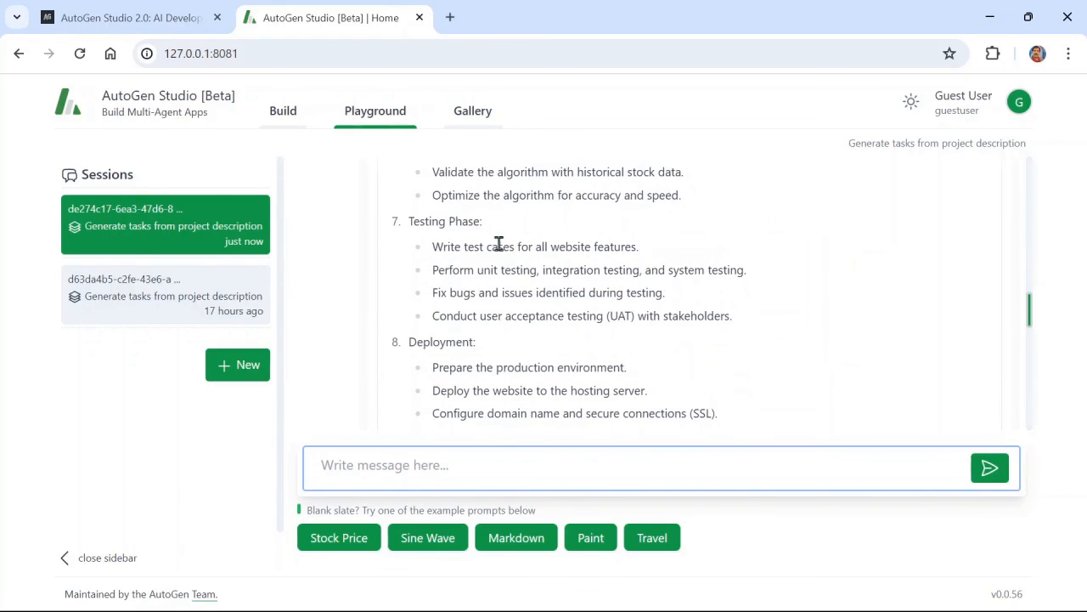
scroll(561, 310, down, 1)
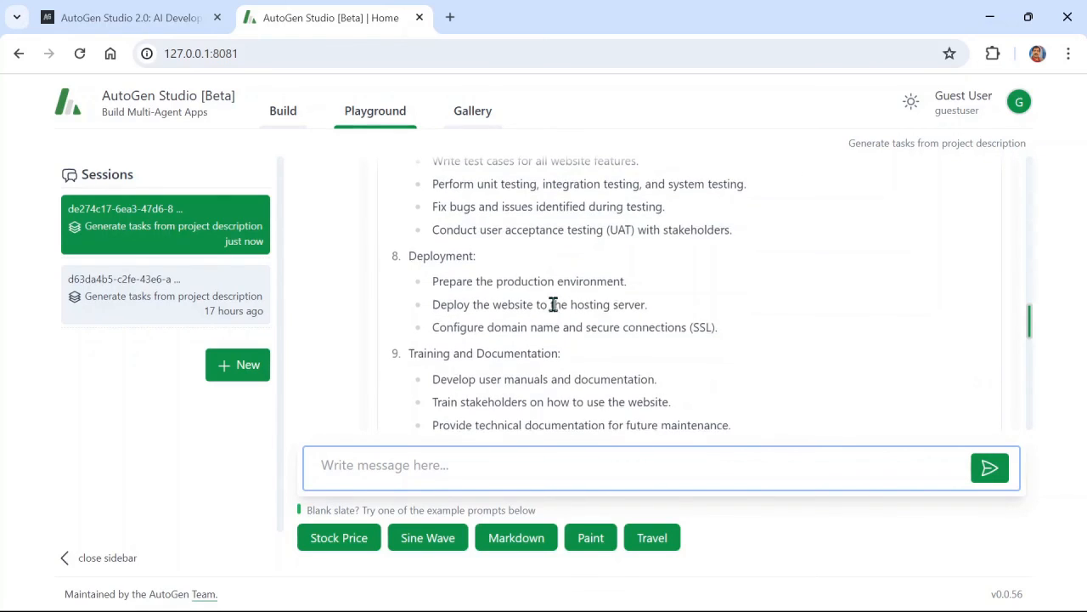
scroll(548, 308, down, 1)
scroll(548, 321, down, 2)
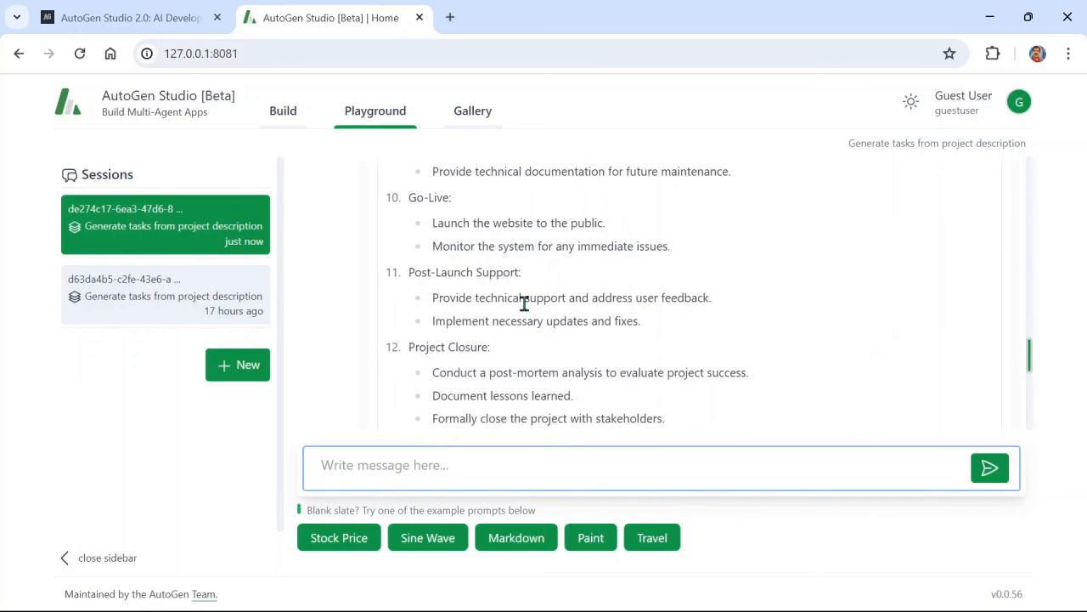
Publish the current Playground session containing the stock recommendation website task list to the Gallery.
scroll(524, 304, down, 1)
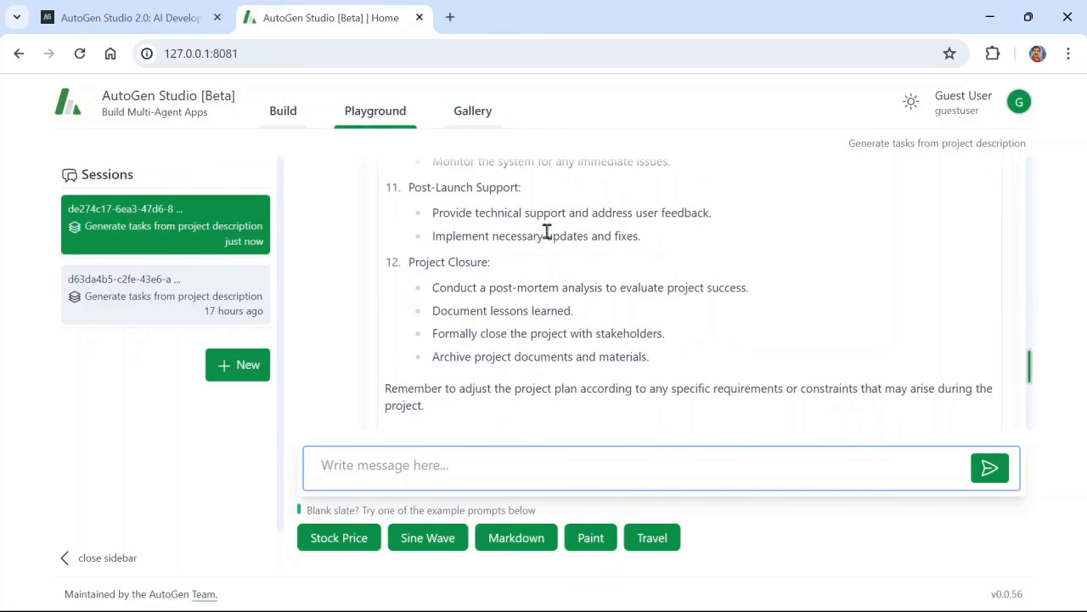
scroll(480, 357, down, 1)
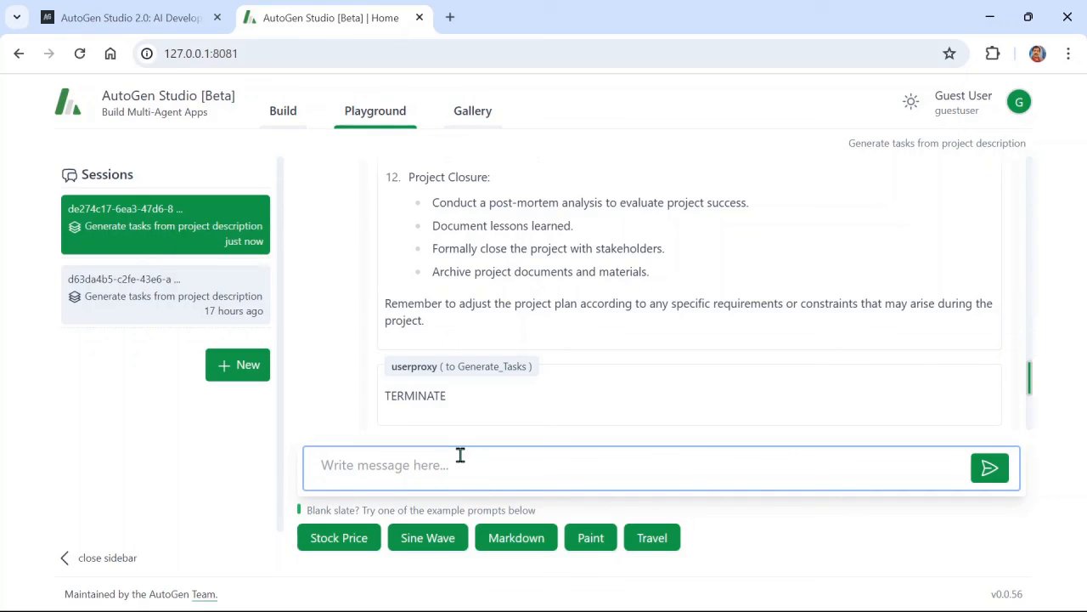
click(252, 209)
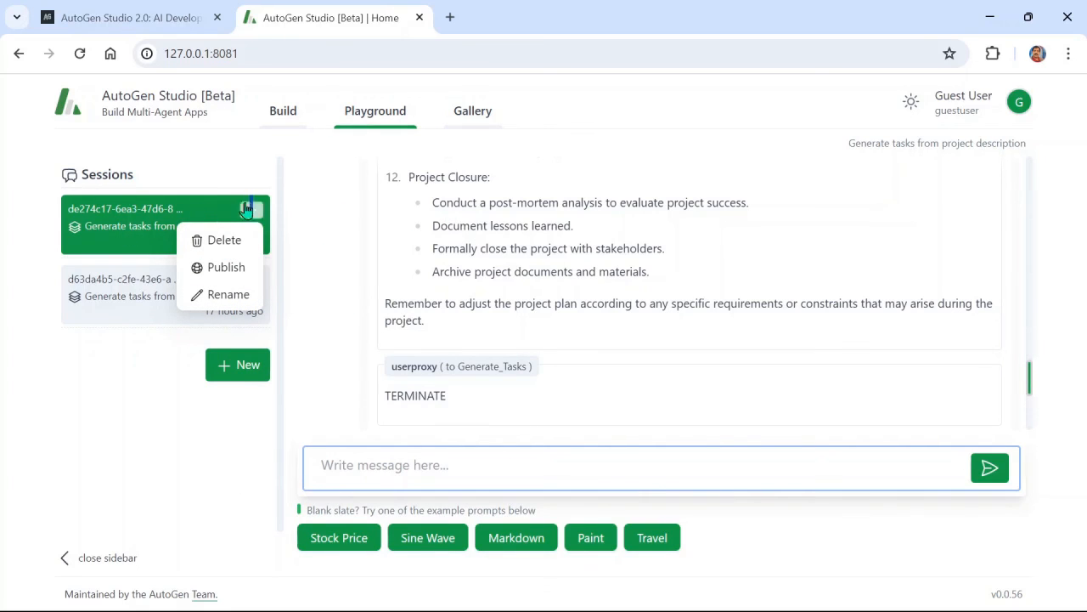
click(218, 269)
Open the published "Project start date is May 10 2024" session in the Gallery and review its agent messages through the Project Closure tasks.
click(475, 116)
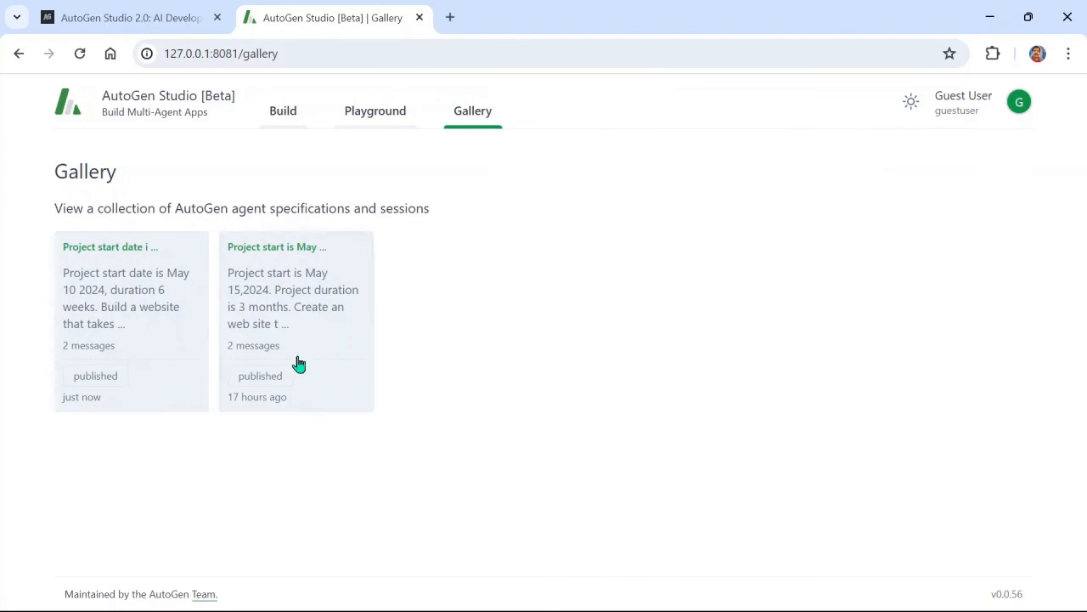
click(94, 297)
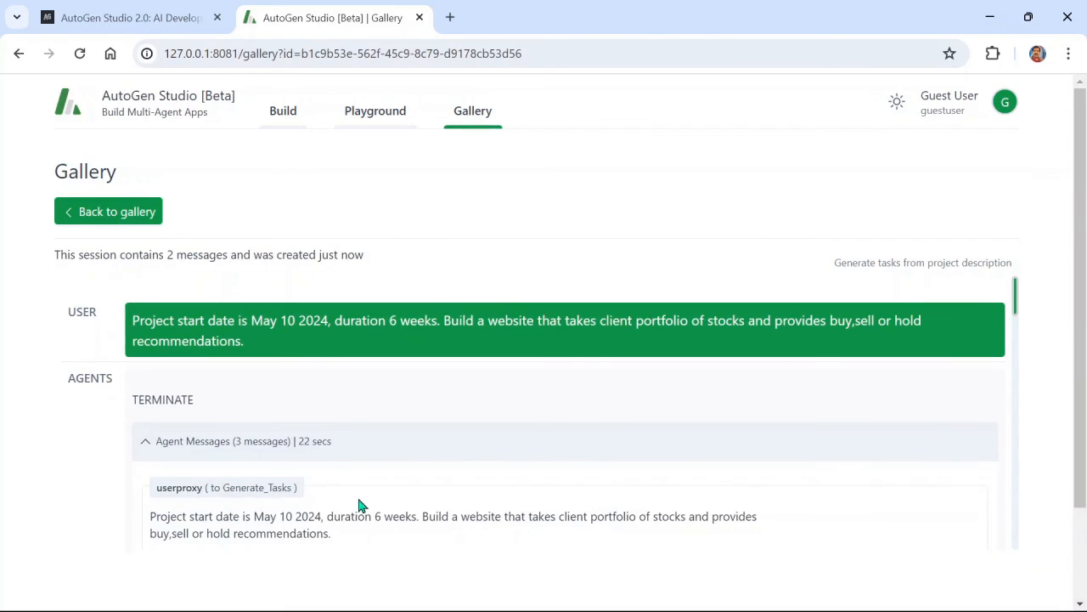
scroll(358, 506, down, 15)
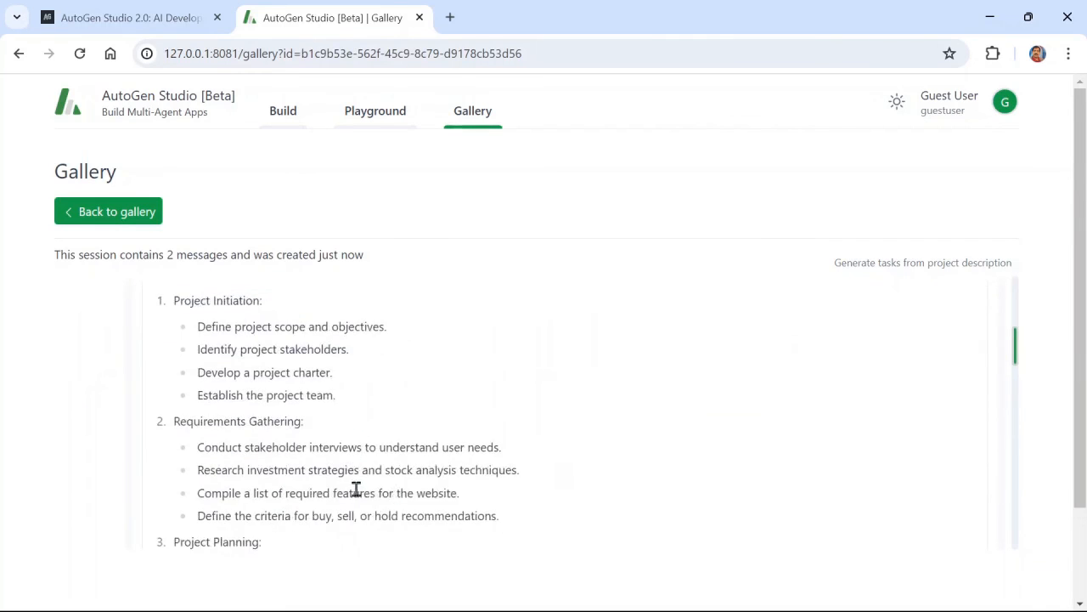
scroll(422, 472, down, 10)
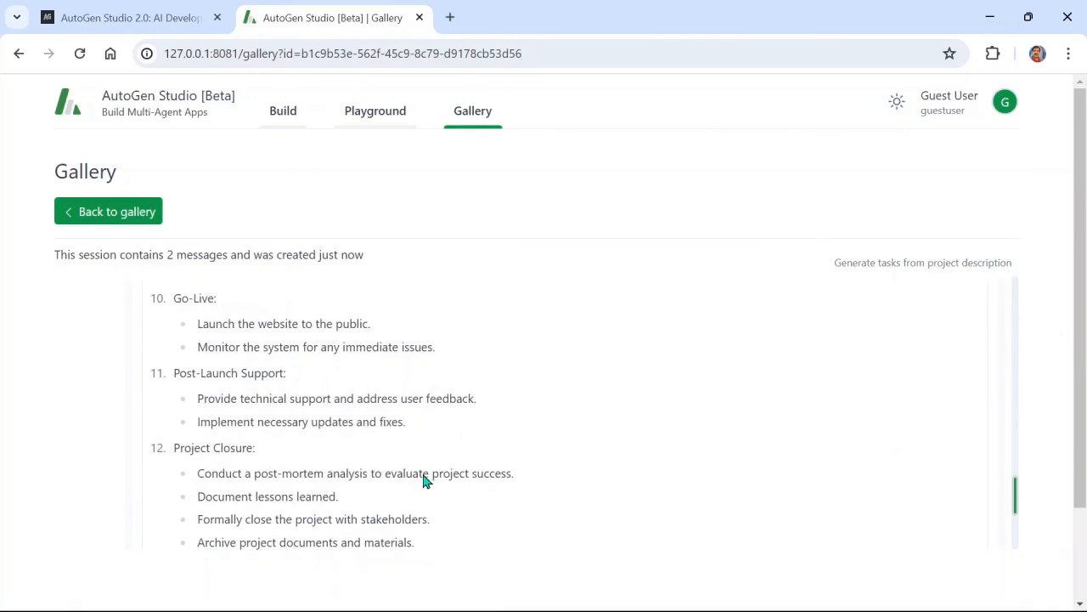